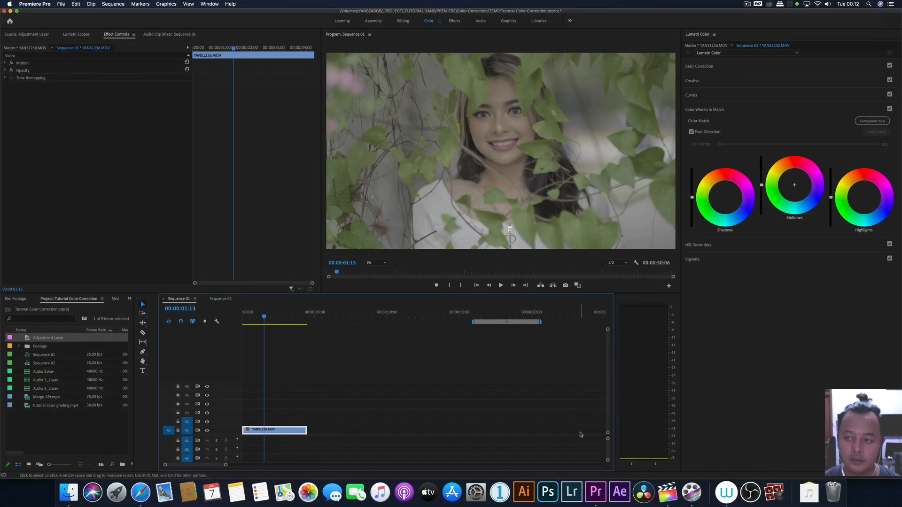
Scrub through the YANS1236.MOV clip in Sequence 01 to examine the ungraded footage.
drag(276, 318, 250, 323)
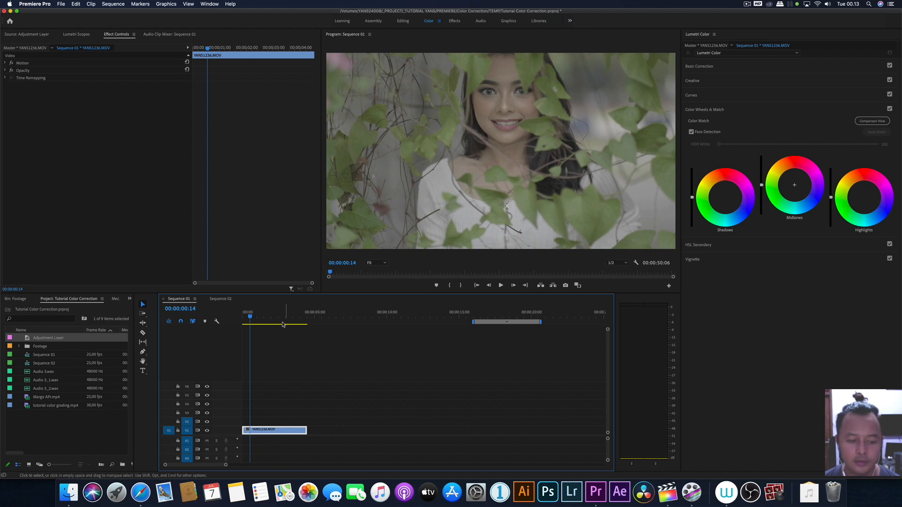
click(271, 323)
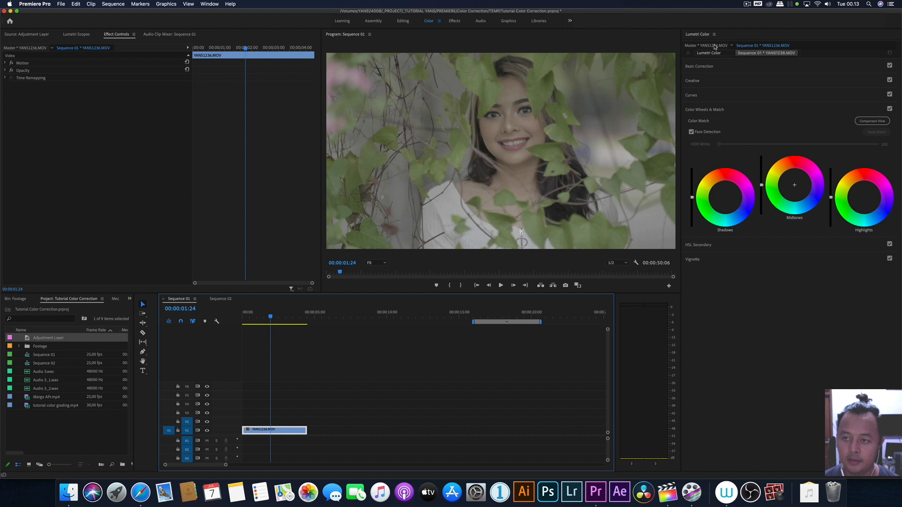
key(Home)
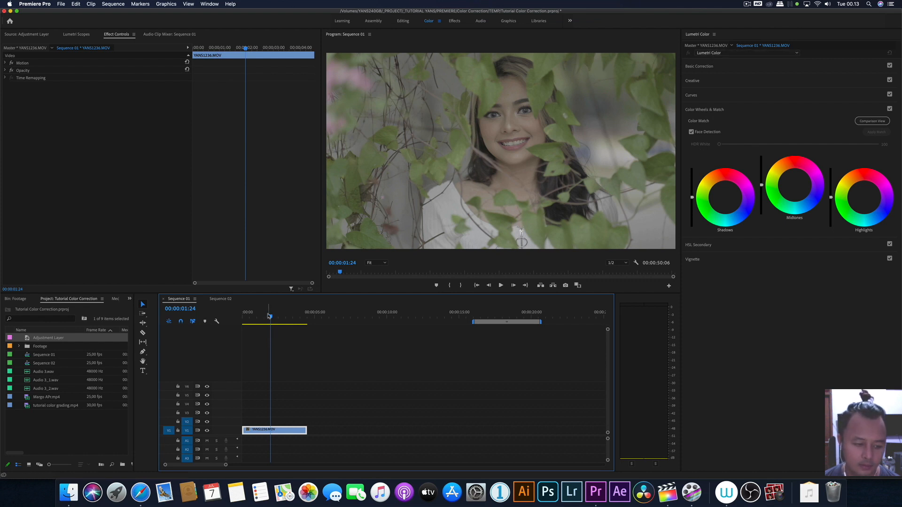
mouse_move(256, 316)
mouse_down()
mouse_move(287, 316)
mouse_move(273, 316)
mouse_up()
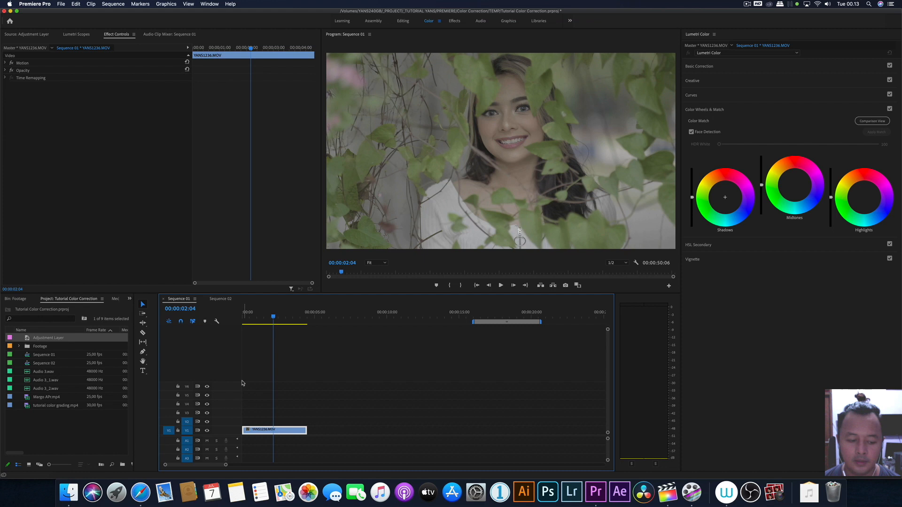
Load the second XH1_FLog_FGamut .cube file from the X-H1 folder as the clip's Input LUT.
click(722, 69)
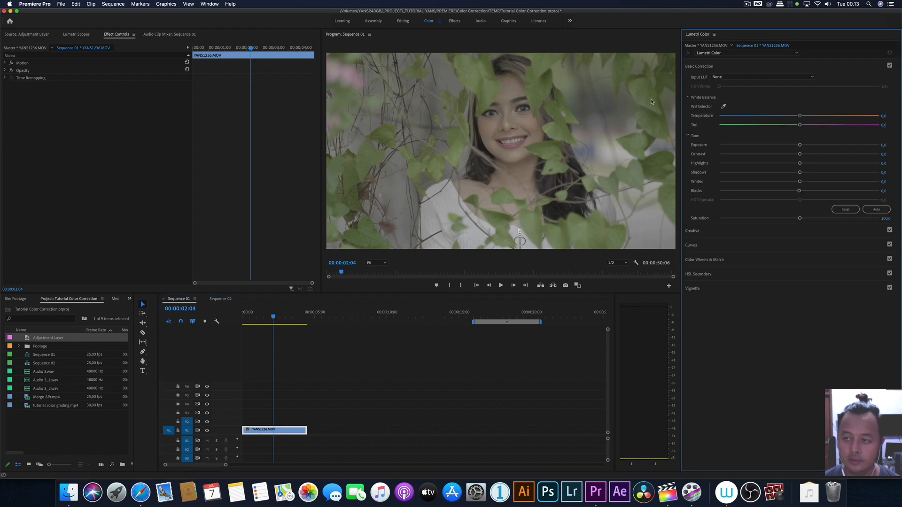
click(266, 433)
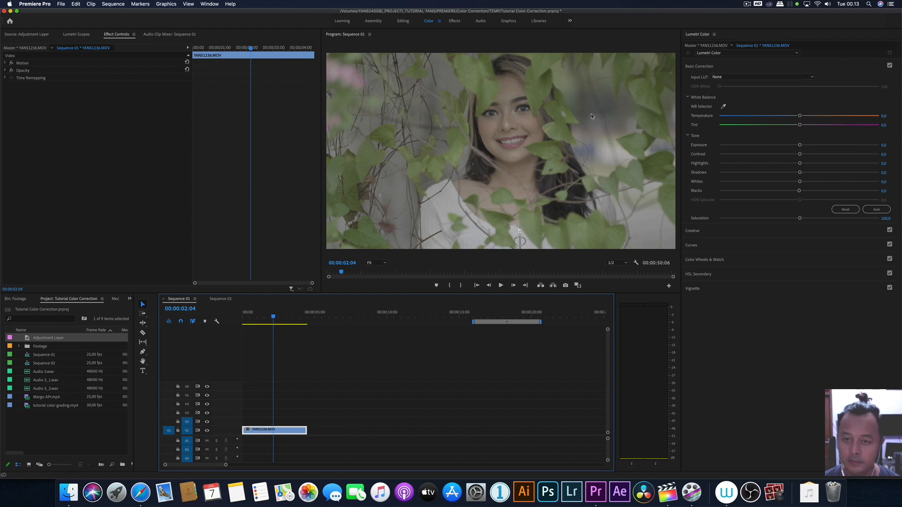
click(742, 77)
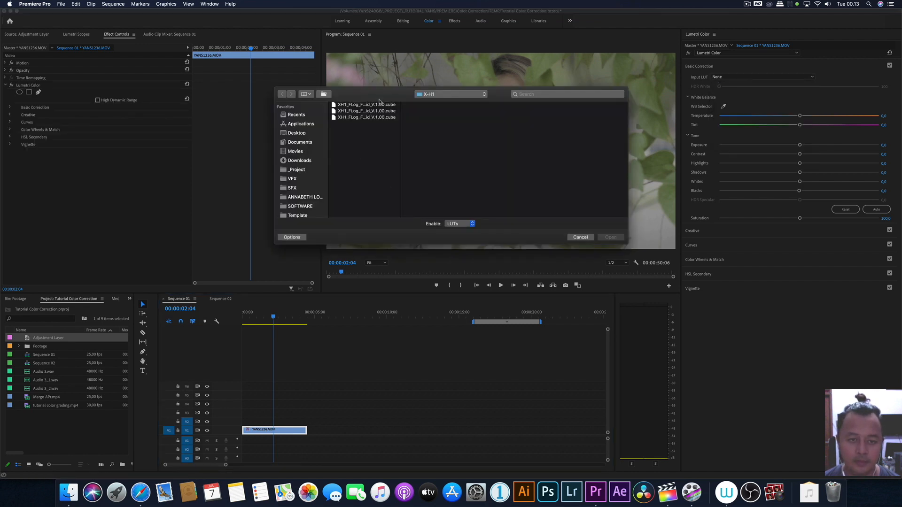
drag(379, 96, 473, 221)
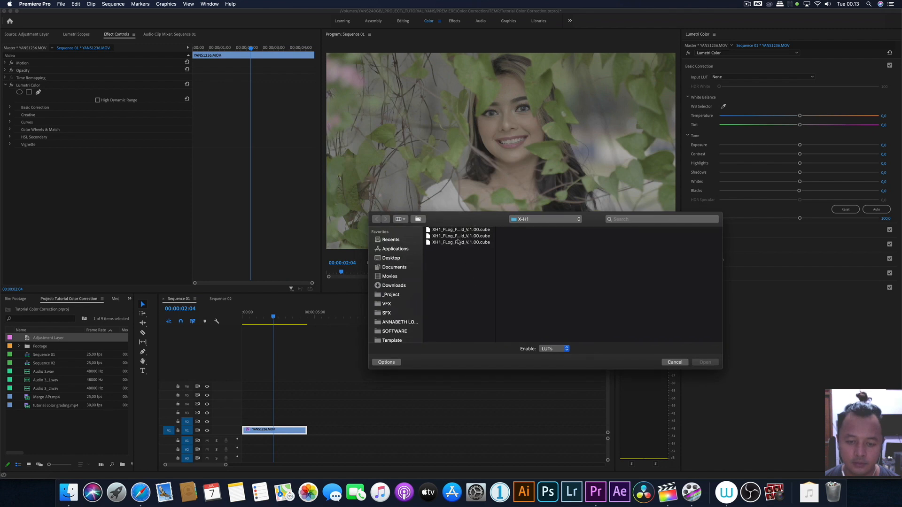
drag(495, 233, 538, 232)
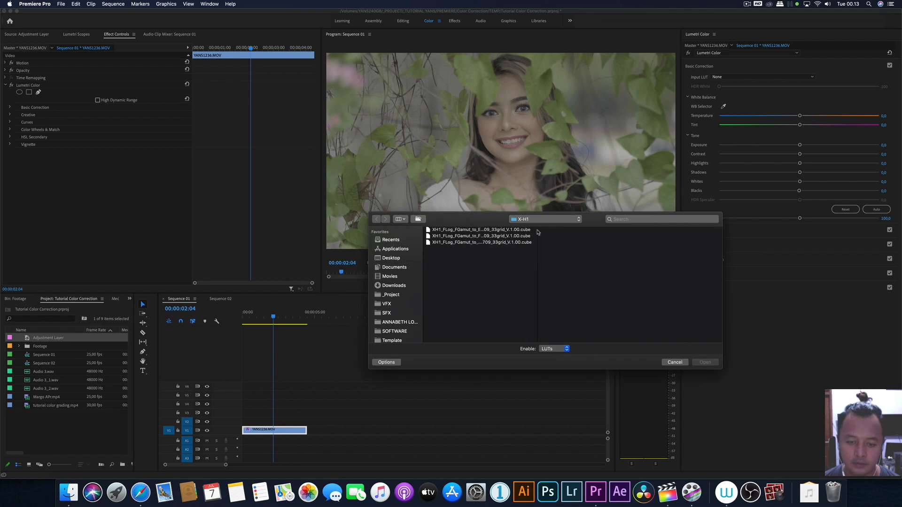
double_click(479, 238)
Switch the clip's Input LUT to XH1_FLog_FGamut_to_ETERNA_BT.709_33grid_V.1.00 and display the Lumetri Scopes.
click(767, 77)
click(758, 99)
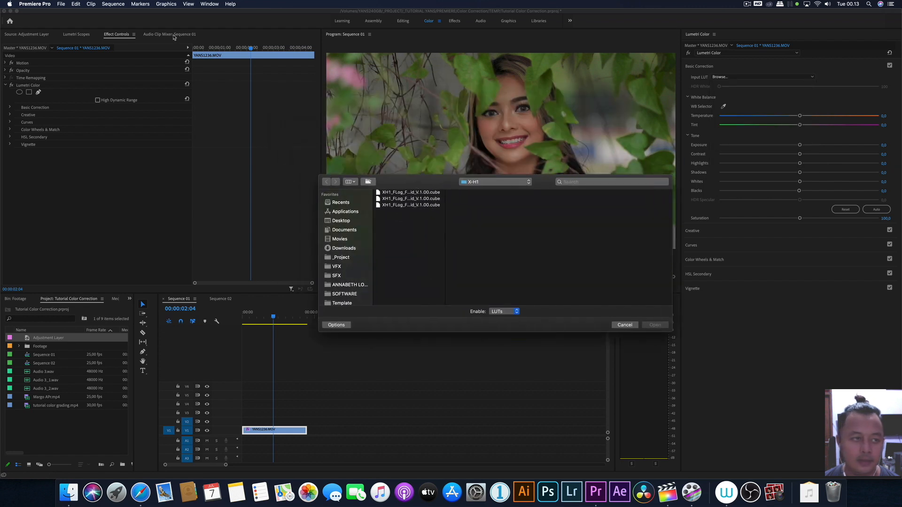
double_click(408, 192)
click(81, 36)
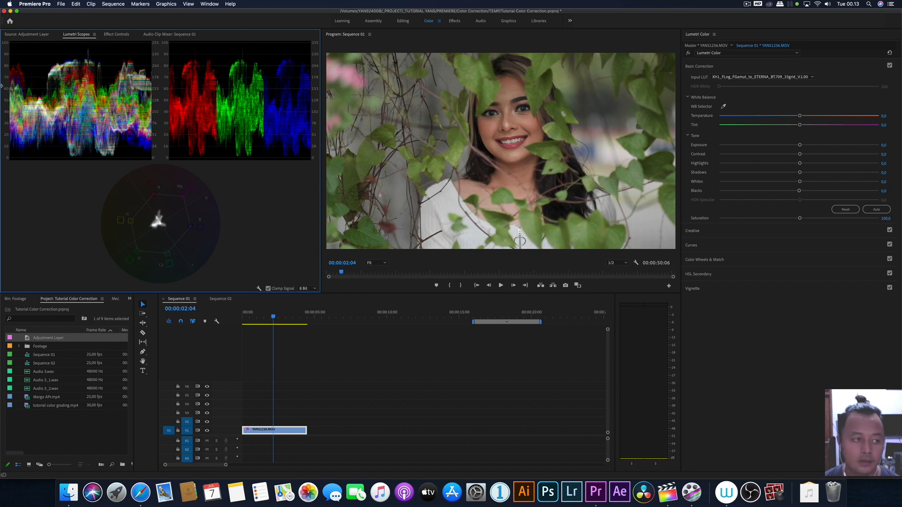
Try the third XH1_FLog_FGamut LUT file on the clip, testing a strong contrast increase and resetting it.
click(755, 77)
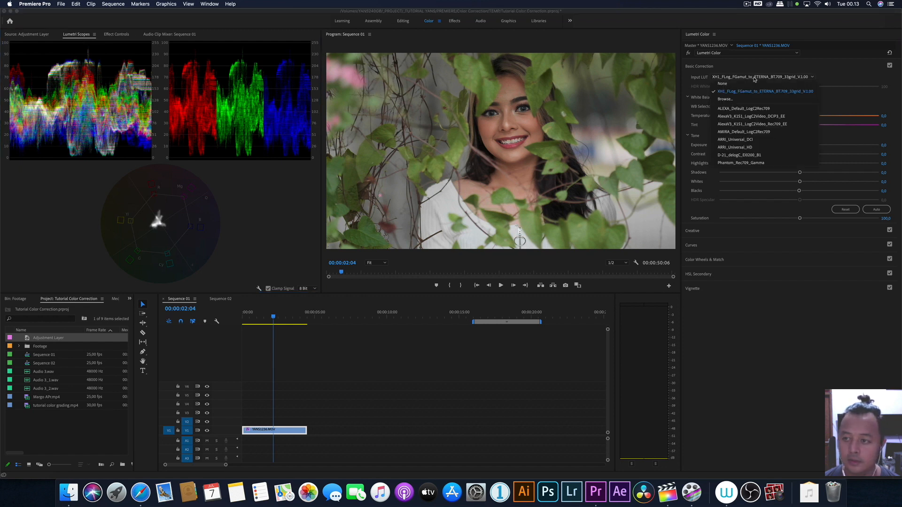
click(781, 100)
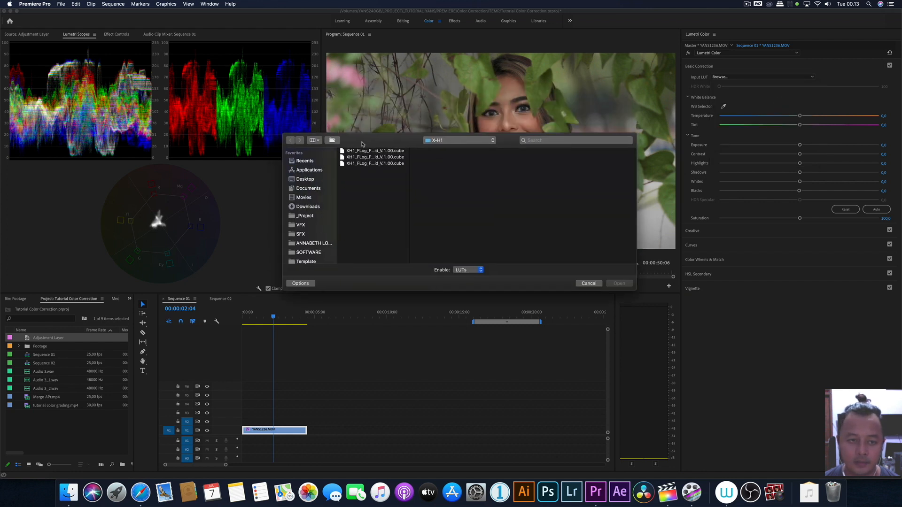
click(374, 169)
double_click(374, 169)
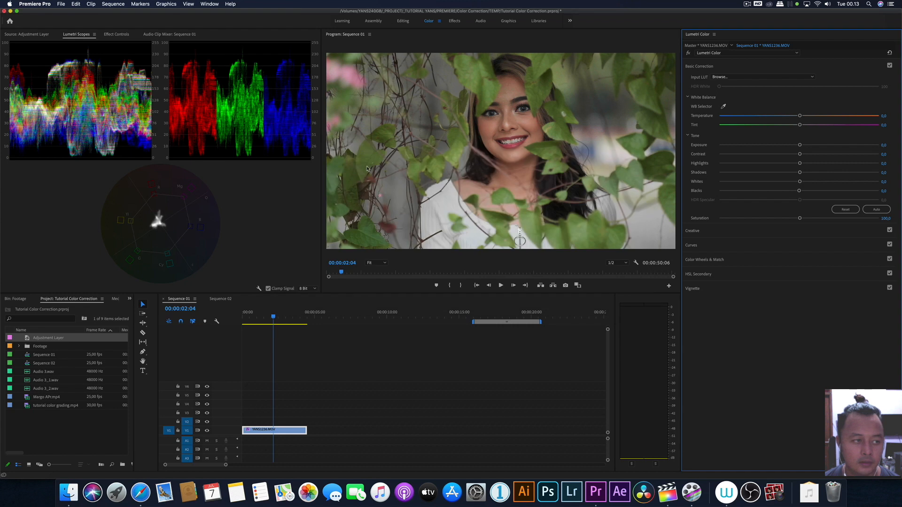
drag(800, 155, 857, 151)
double_click(856, 153)
Load XH1_FLog_FGamut_to_WDR_BT.709_33grid_V.1.00 as the clip's Input LUT and park the playhead at 00:00:01:16.
click(771, 78)
click(751, 93)
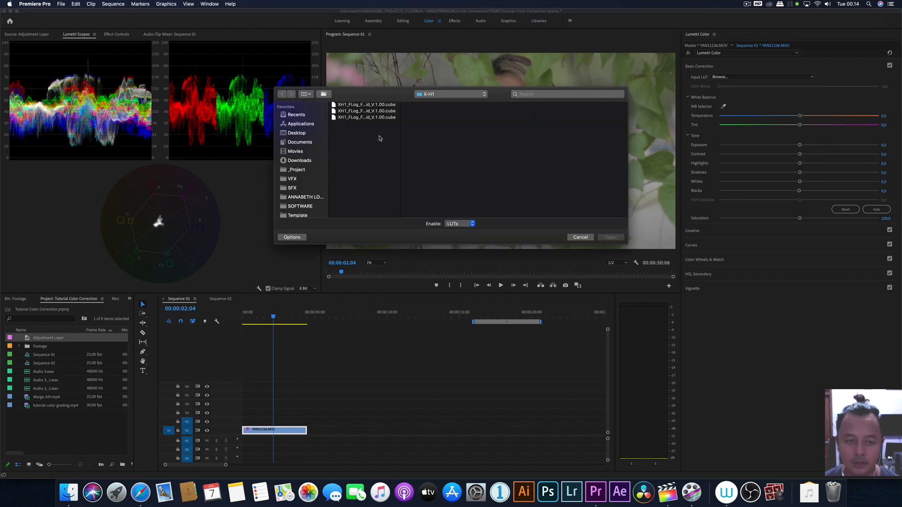
double_click(381, 118)
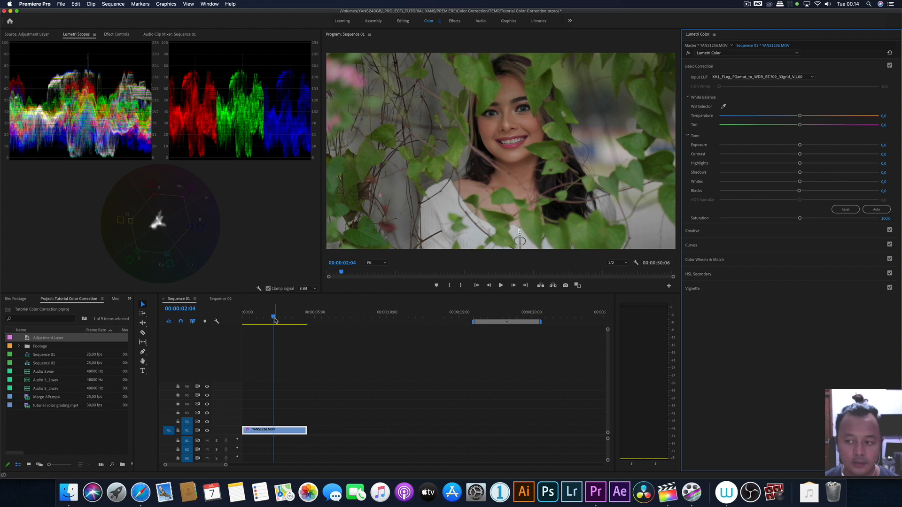
drag(275, 319, 266, 319)
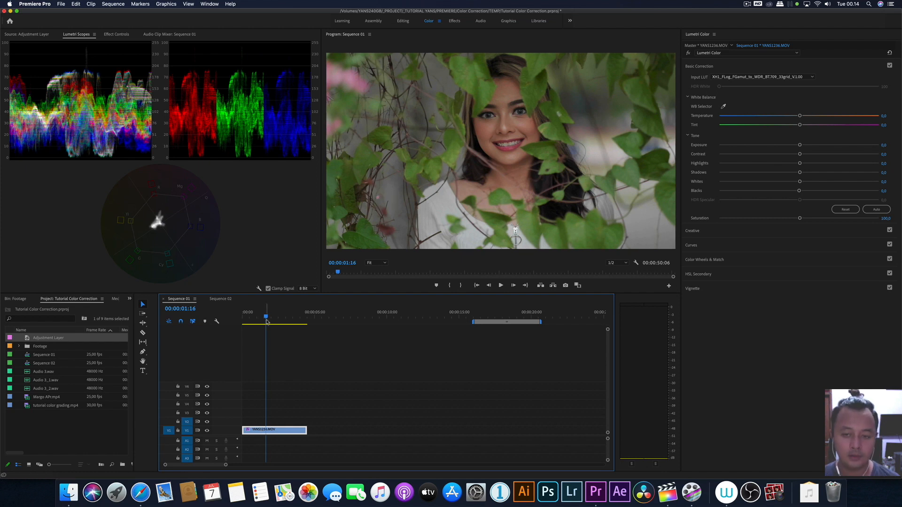
Brighten the clip with the color wheels' luminance sliders, raising highlights strongly and shadows and midtones slightly.
click(705, 260)
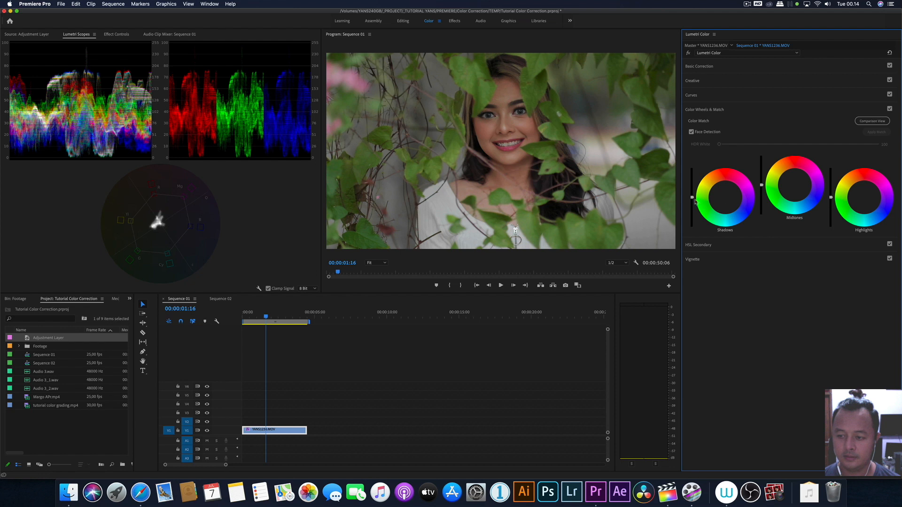
drag(692, 198, 692, 195)
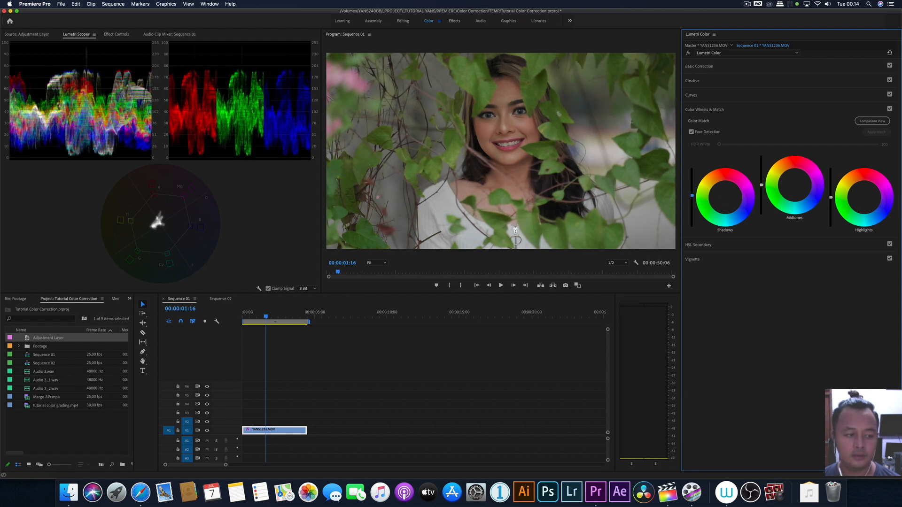
drag(831, 199, 831, 176)
drag(762, 185, 762, 180)
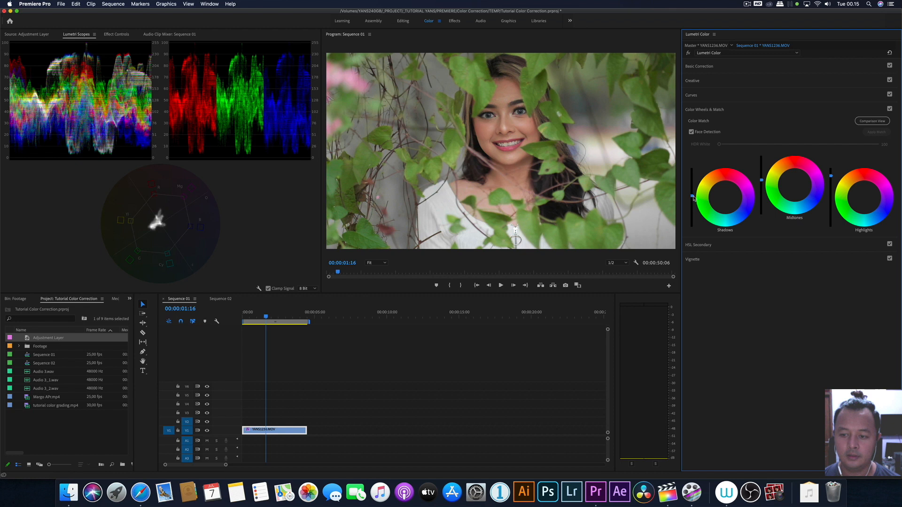
Try darker shadows, reset the shadows luminance to its default, and fine-tune the highlights and midtones levels.
drag(692, 195, 692, 214)
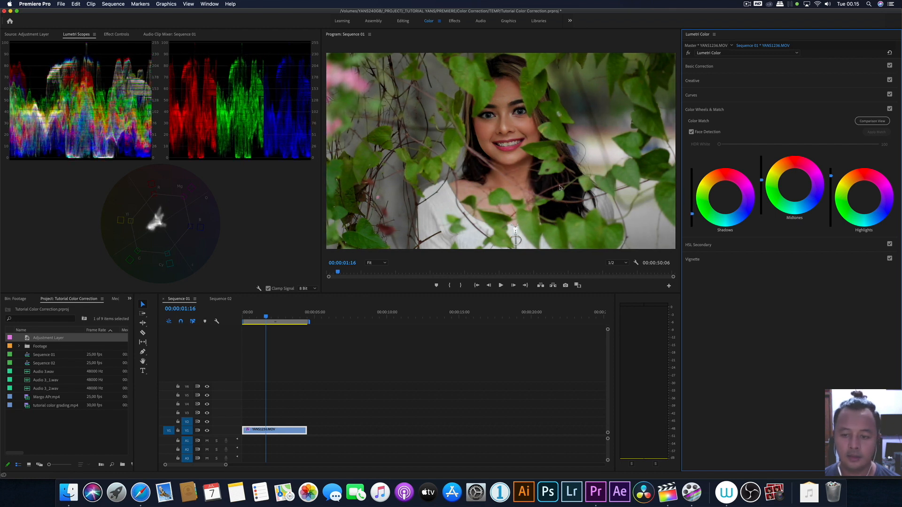
double_click(692, 214)
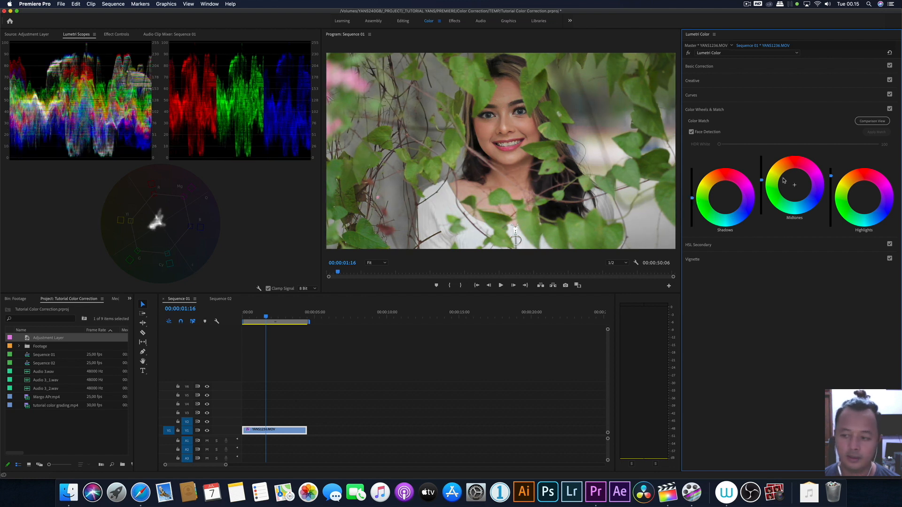
drag(830, 175, 831, 177)
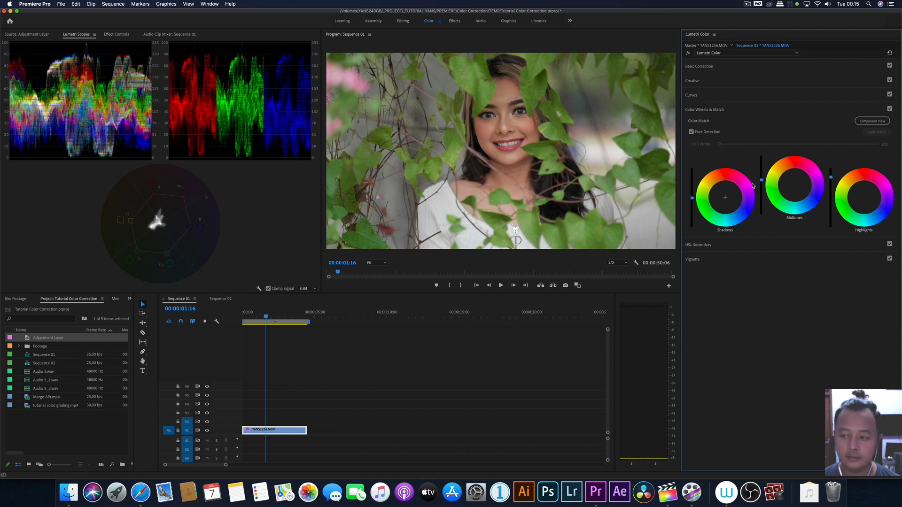
drag(762, 180, 761, 180)
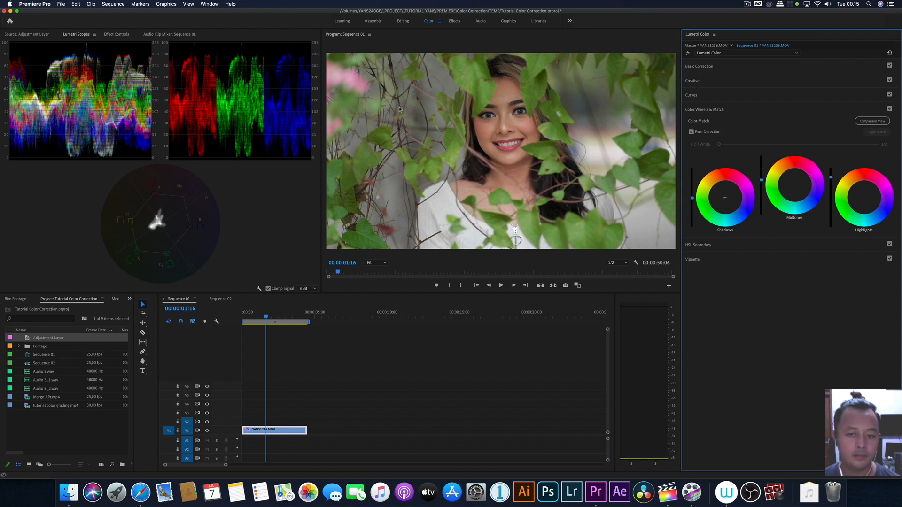
Try a yellow tint in the highlights color wheel and reset the wheel to neutral.
drag(868, 201, 856, 203)
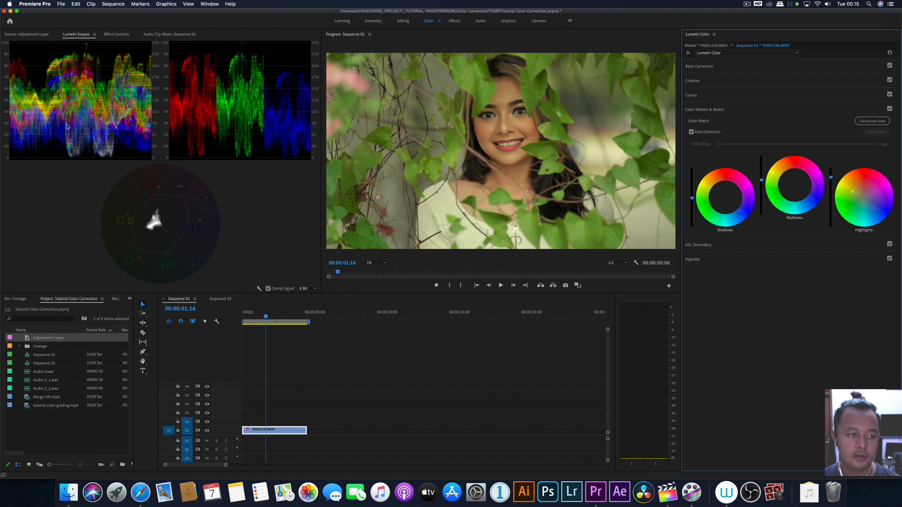
double_click(858, 197)
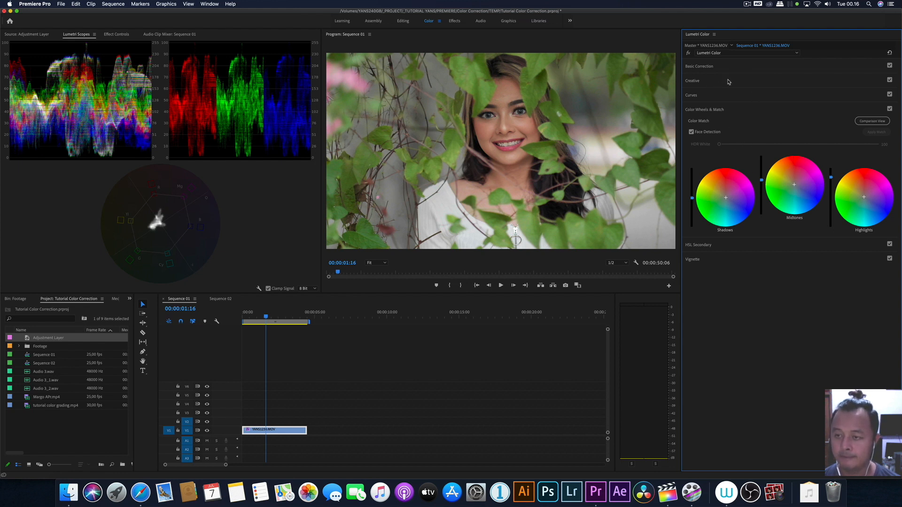
Set the clip's basic tone to contrast 22.9, highlights 9.3 and shadows 1.8, with whites and blacks at 0.
click(712, 67)
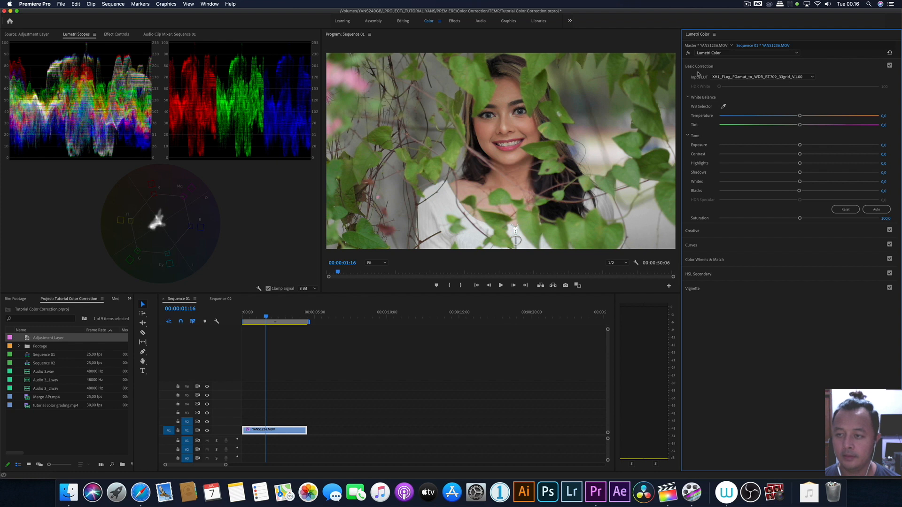
drag(802, 156, 778, 165)
double_click(784, 154)
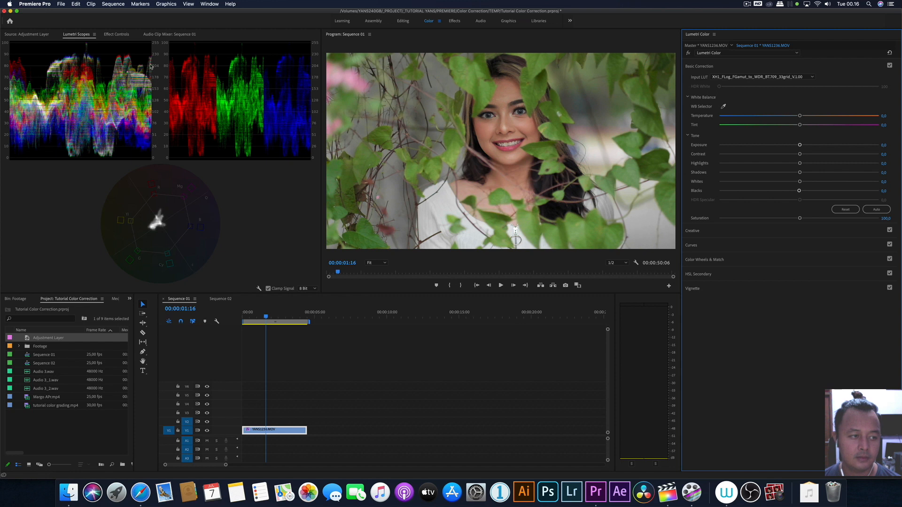
drag(800, 154, 808, 181)
double_click(807, 182)
mouse_move(799, 192)
mouse_down()
mouse_move(826, 192)
mouse_move(806, 191)
mouse_up()
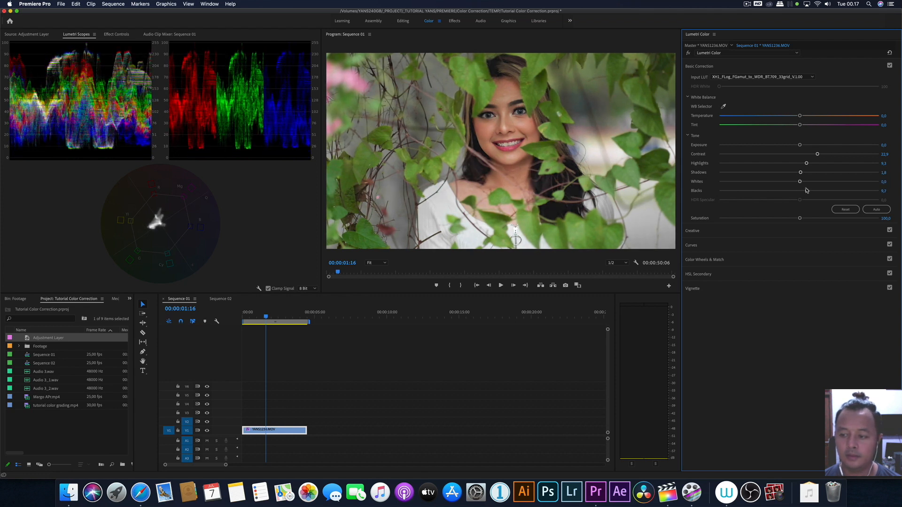
double_click(807, 190)
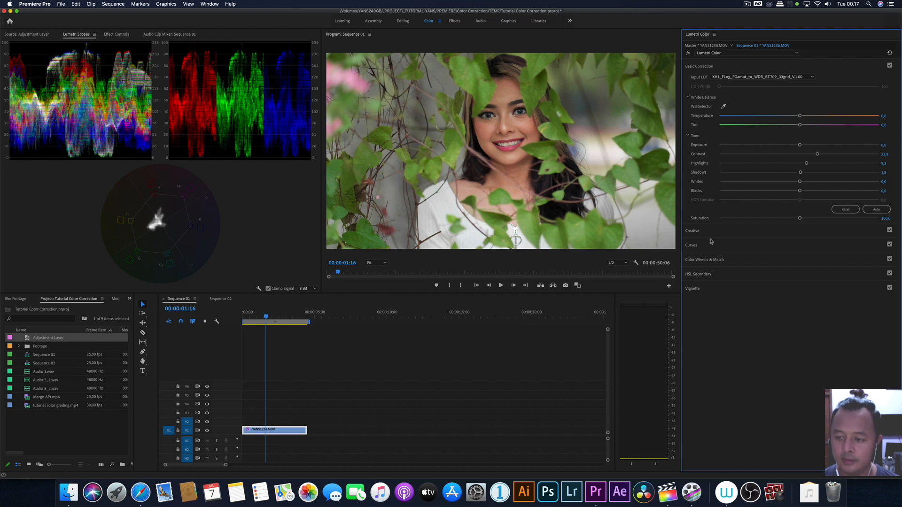
Place the Adjustment Layer over the clip on track V2 and sample the woman's forehead as its HSL Secondary key color.
drag(50, 338, 262, 423)
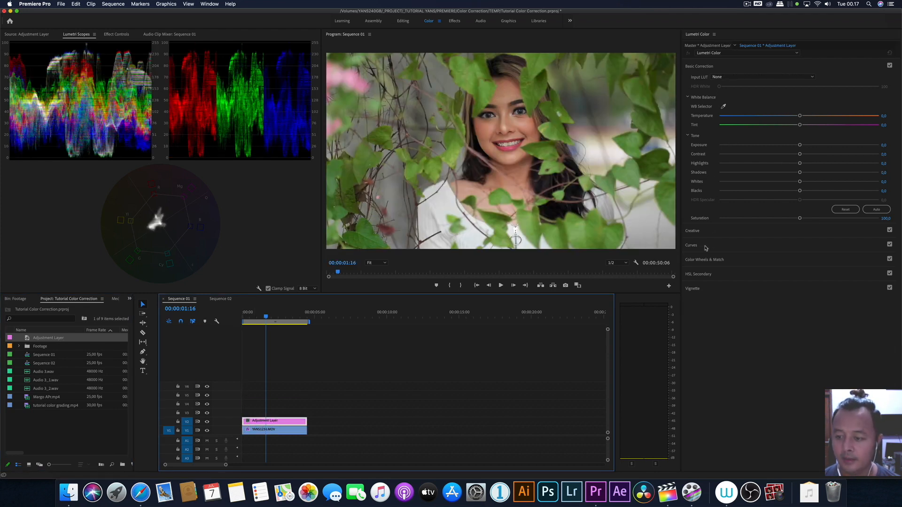
click(708, 273)
click(723, 146)
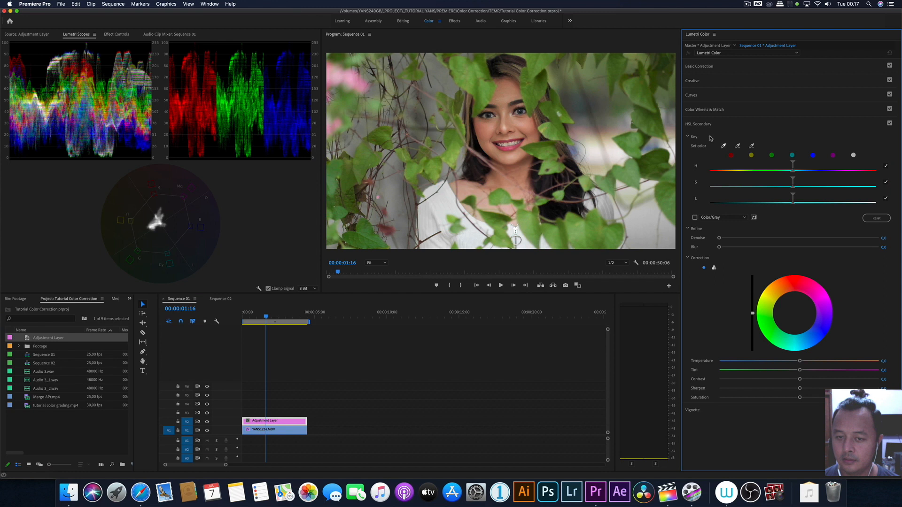
click(508, 92)
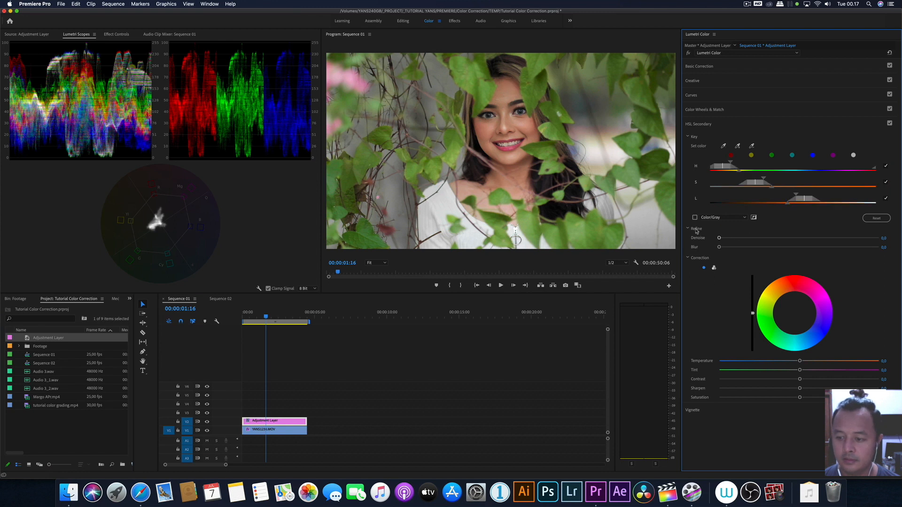
Widen the skin key's saturation and luminance ranges, set its blur to 16.9, and raise the keyed area's saturation.
mouse_move(764, 179)
mouse_down()
mouse_move(835, 197)
mouse_move(781, 199)
mouse_move(770, 188)
mouse_up()
drag(781, 198, 838, 195)
drag(720, 247, 809, 247)
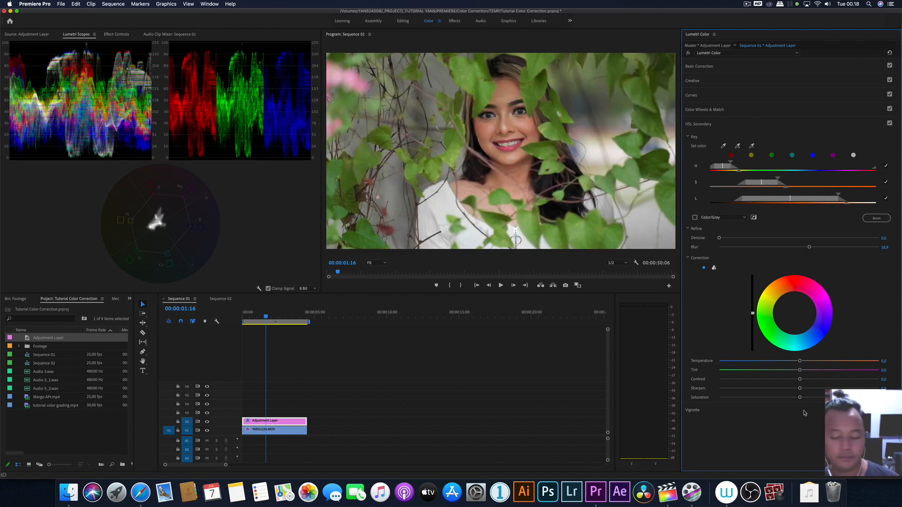
drag(800, 397, 831, 398)
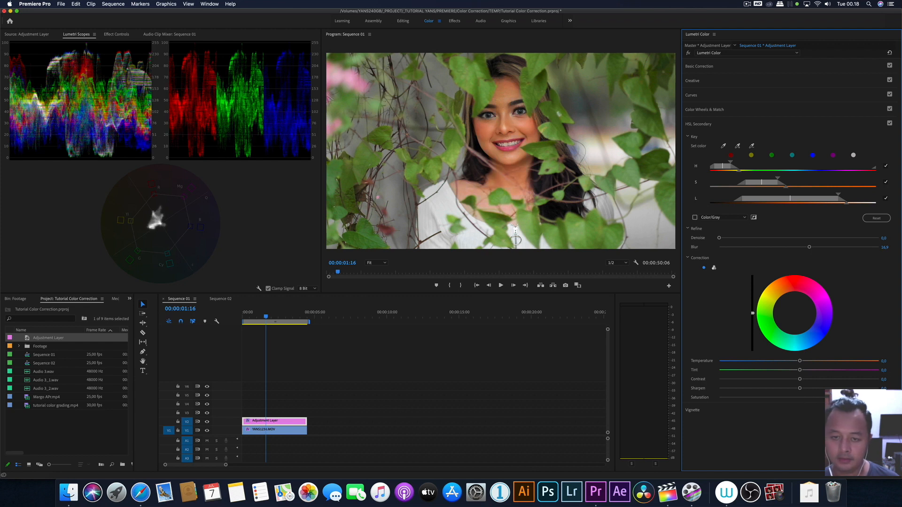
Compare the picture with HSL Secondary off and on, switch its correction to three-way color wheels, and display the skin key mask.
click(890, 123)
click(889, 123)
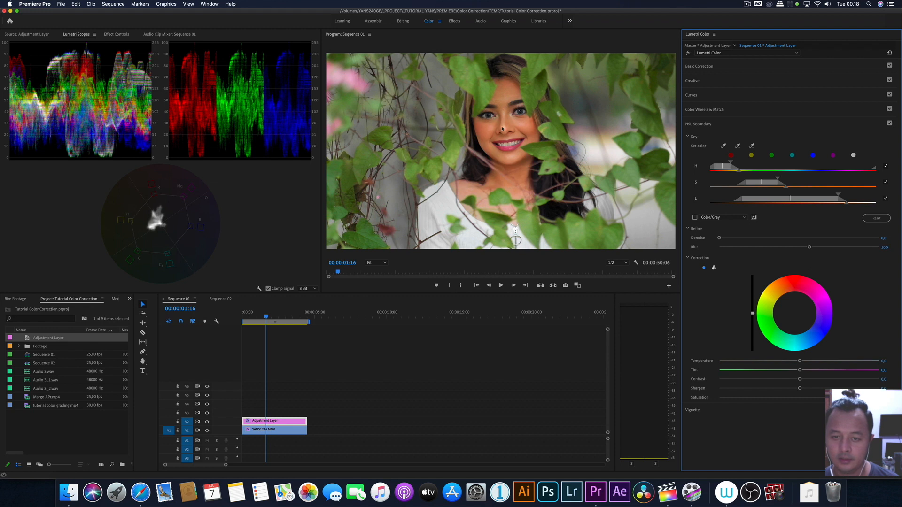
click(714, 268)
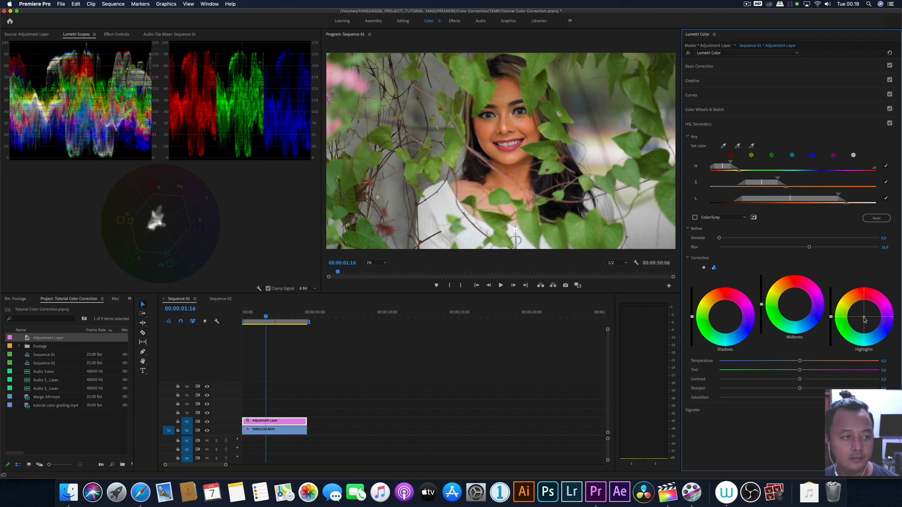
click(695, 217)
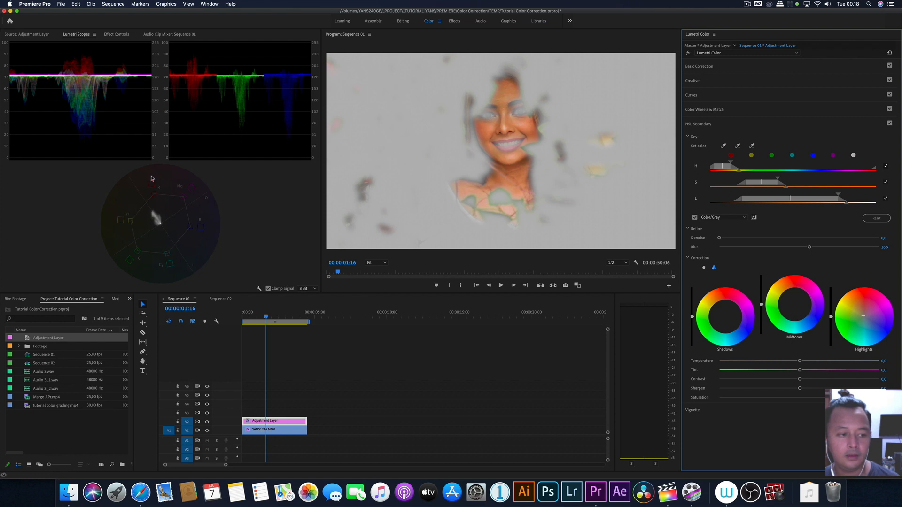
right_click(175, 238)
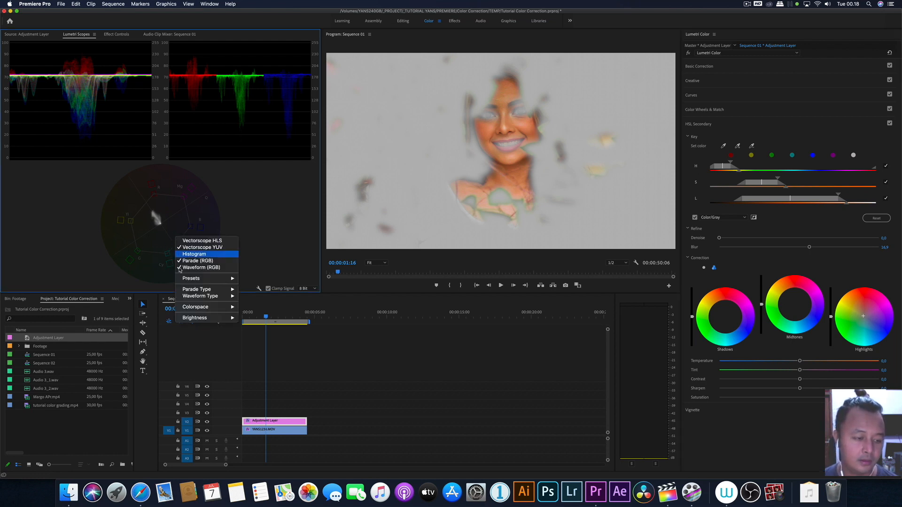
click(205, 196)
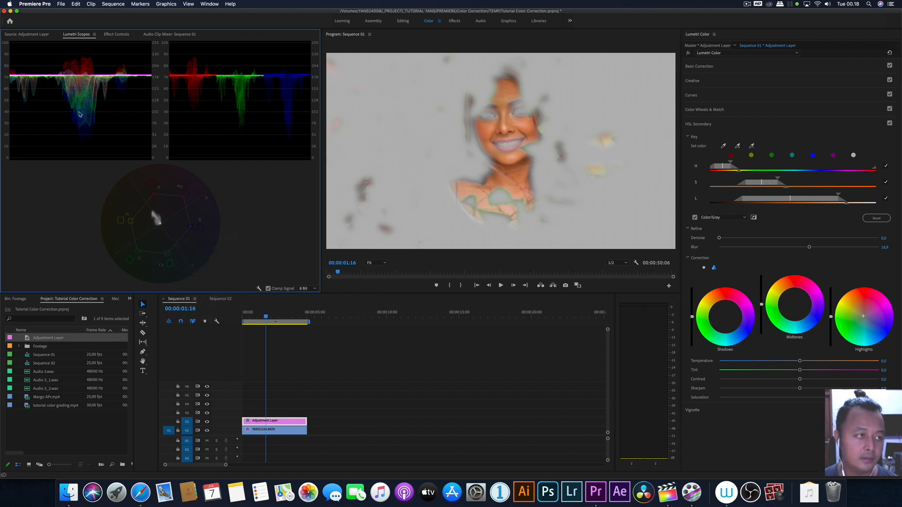
right_click(194, 200)
click(203, 212)
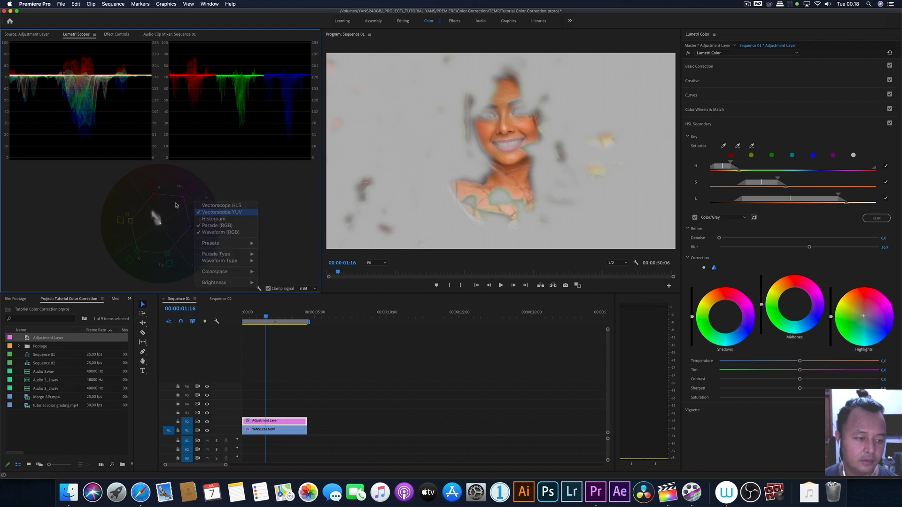
right_click(199, 224)
click(220, 237)
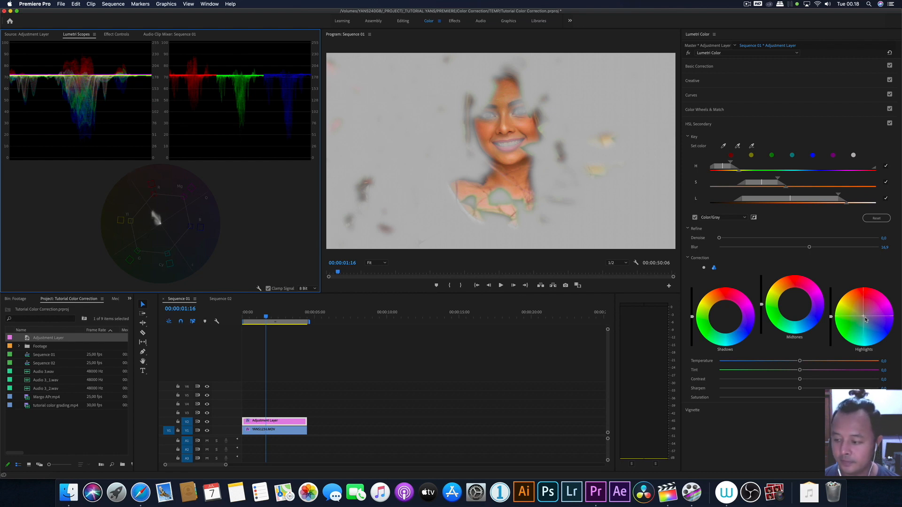
Try a magenta-red tint in the keyed skin's midtones wheel, and reset the midtones and shadows wheels to neutral.
drag(796, 307, 805, 305)
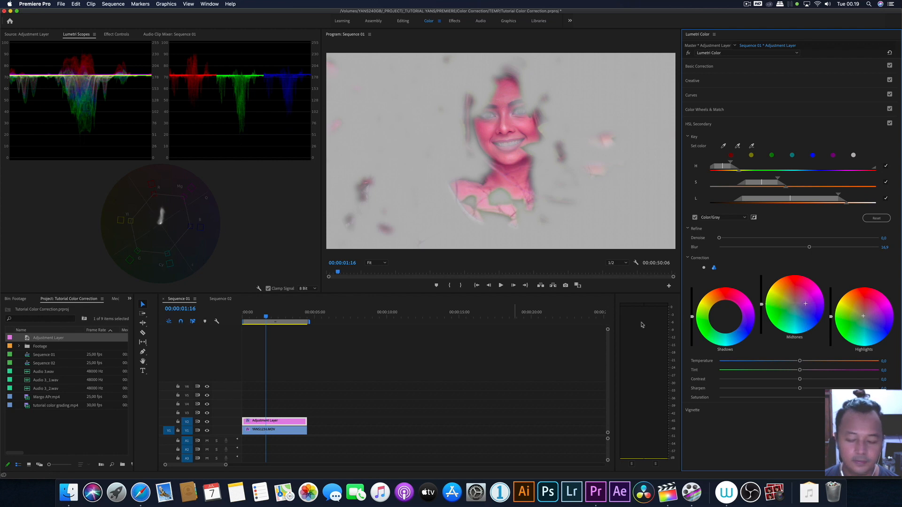
click(799, 306)
double_click(799, 306)
drag(798, 305, 794, 304)
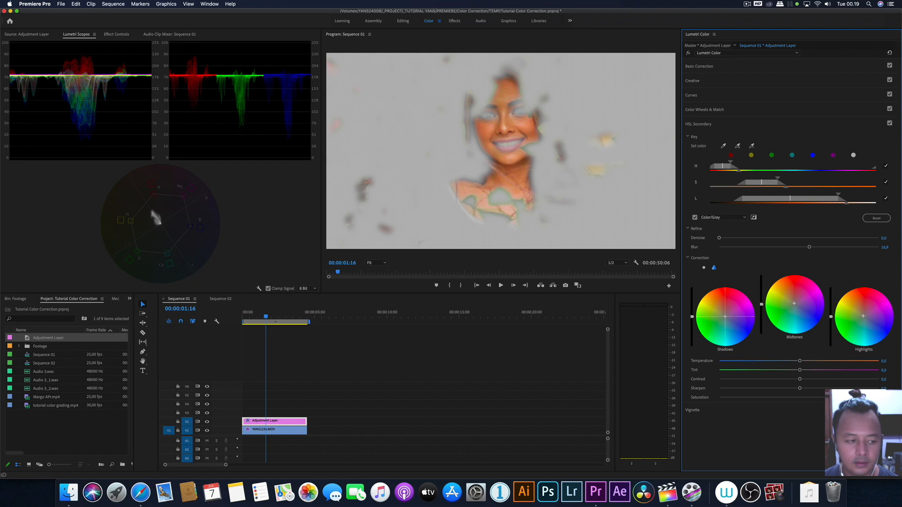
double_click(725, 317)
drag(726, 318, 725, 316)
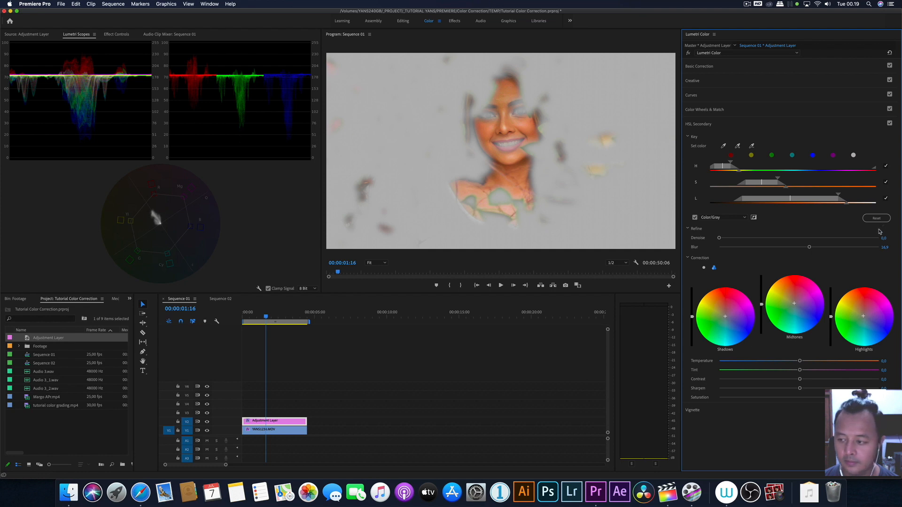
Hide the key mask, set the keyed skin's contrast to 4.8, and brighten its midtones, comparing with HSL Secondary off and on.
click(695, 217)
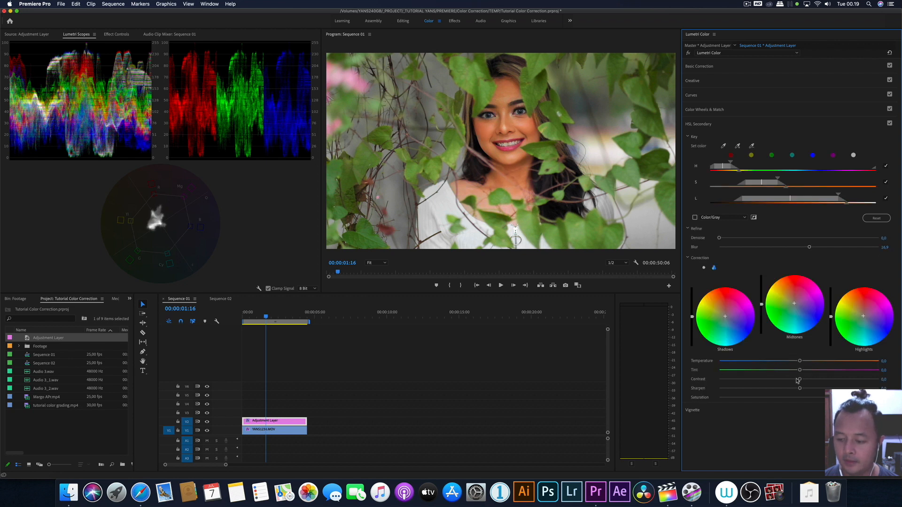
mouse_move(801, 381)
mouse_down()
mouse_move(817, 381)
mouse_move(792, 381)
mouse_move(801, 383)
mouse_up()
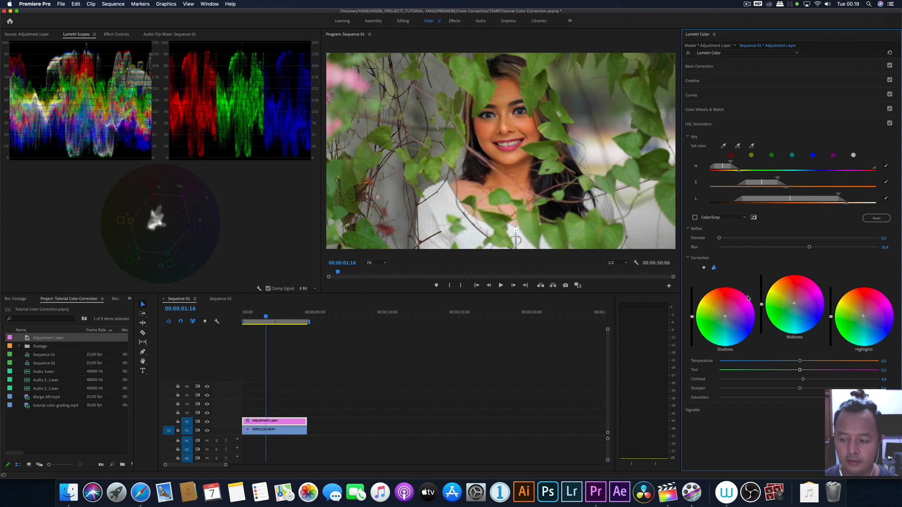
drag(762, 304, 761, 296)
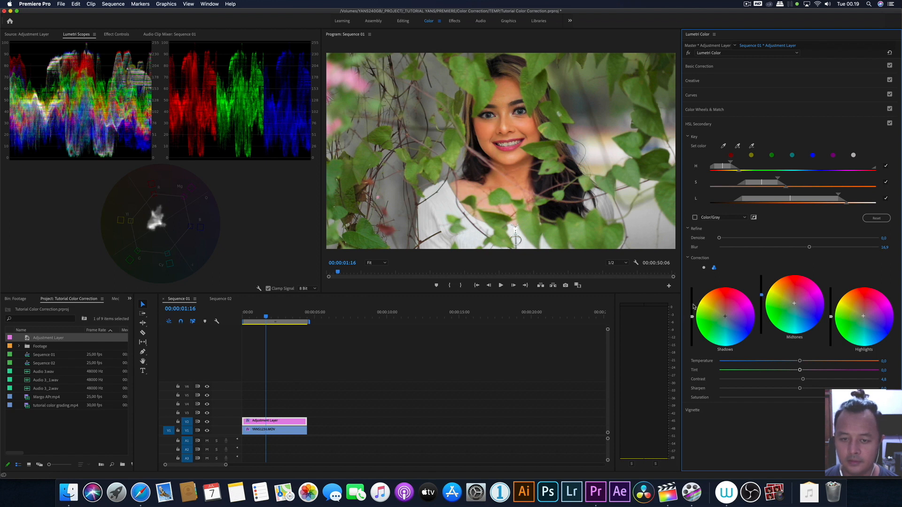
mouse_move(692, 316)
mouse_down()
mouse_move(692, 304)
mouse_move(691, 315)
mouse_up()
click(890, 123)
click(890, 123)
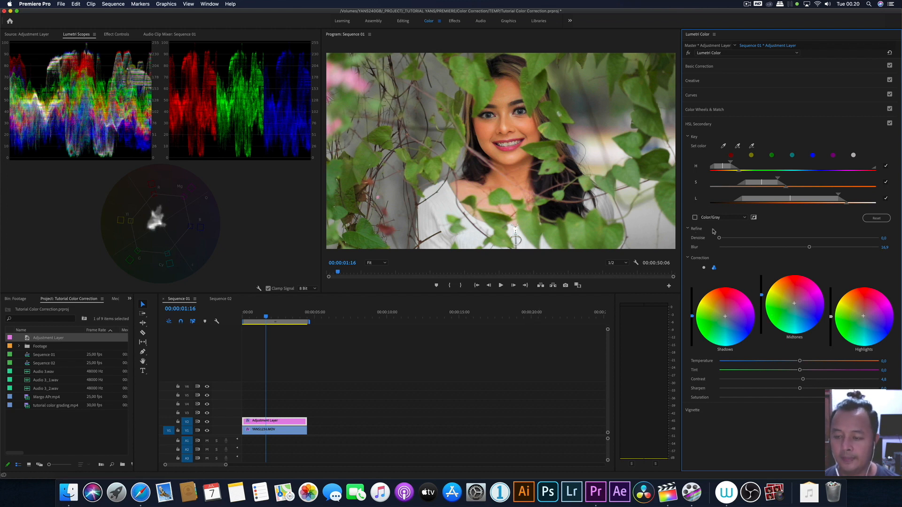
Add a second Lumetri Color effect to the adjustment layer and sample a green leaf as its HSL Secondary key color.
click(718, 125)
click(735, 54)
click(728, 69)
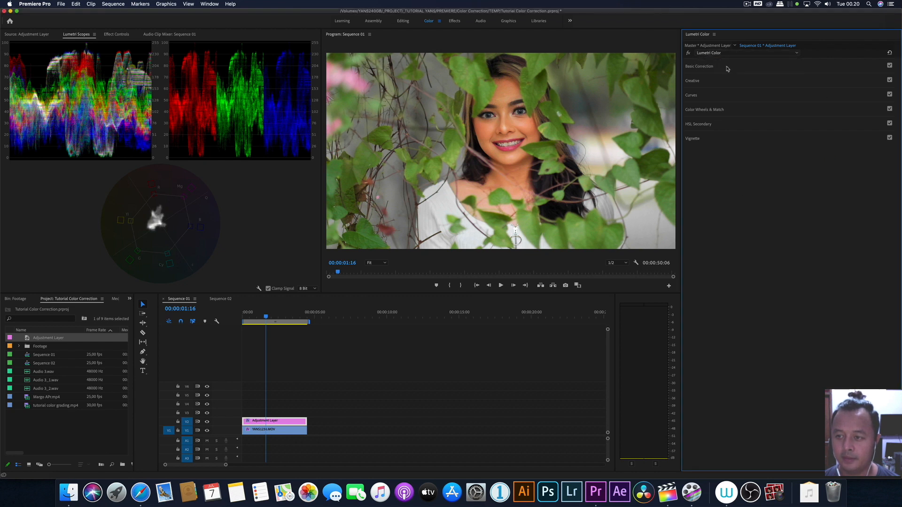
click(703, 125)
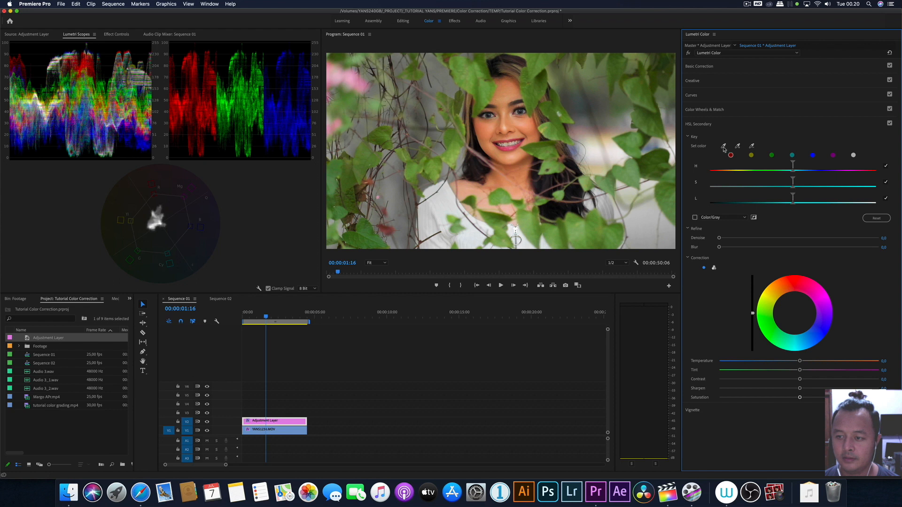
click(621, 151)
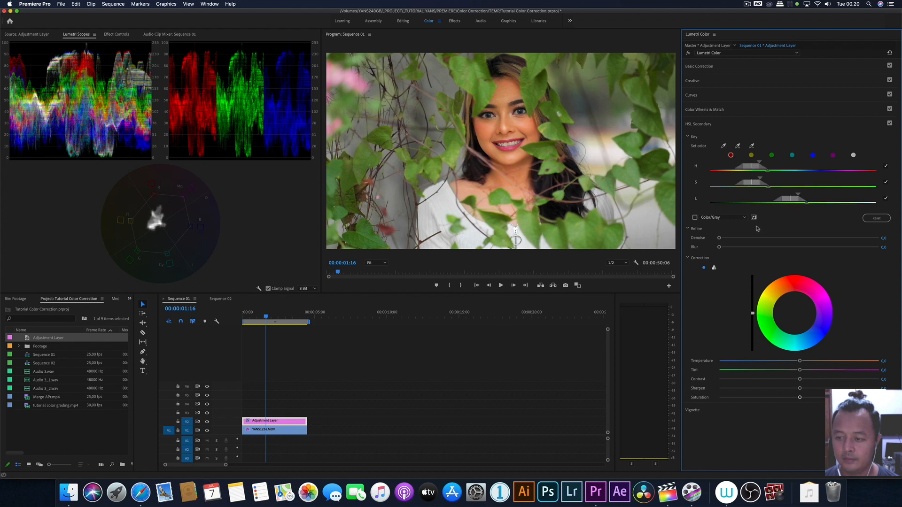
Widen the leaf key's saturation and luminance ranges and set its blur to 19.4, checking the selection with the key mask.
click(695, 217)
drag(760, 179, 826, 195)
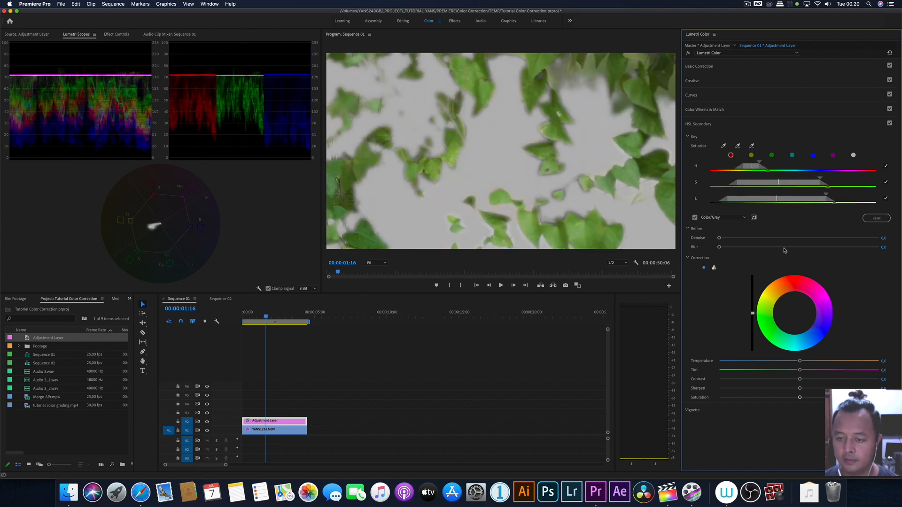
drag(719, 248, 823, 248)
click(695, 217)
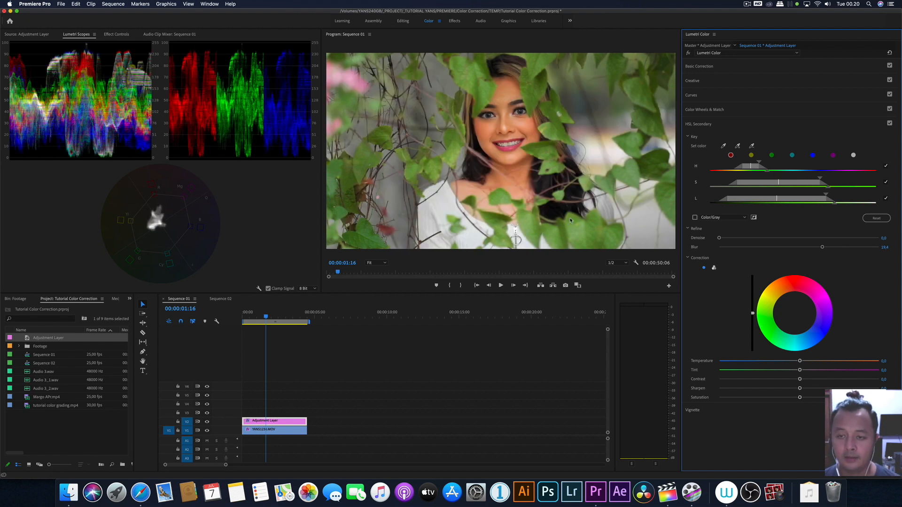
click(695, 217)
click(695, 217)
Lower the saturation of the keyed green leaves and compare the picture with HSL Secondary off and on.
click(772, 397)
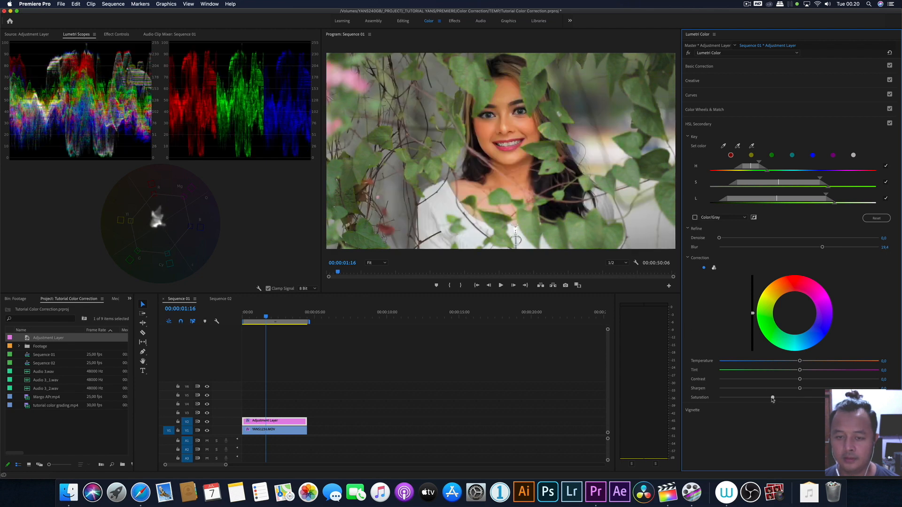
drag(773, 398, 776, 398)
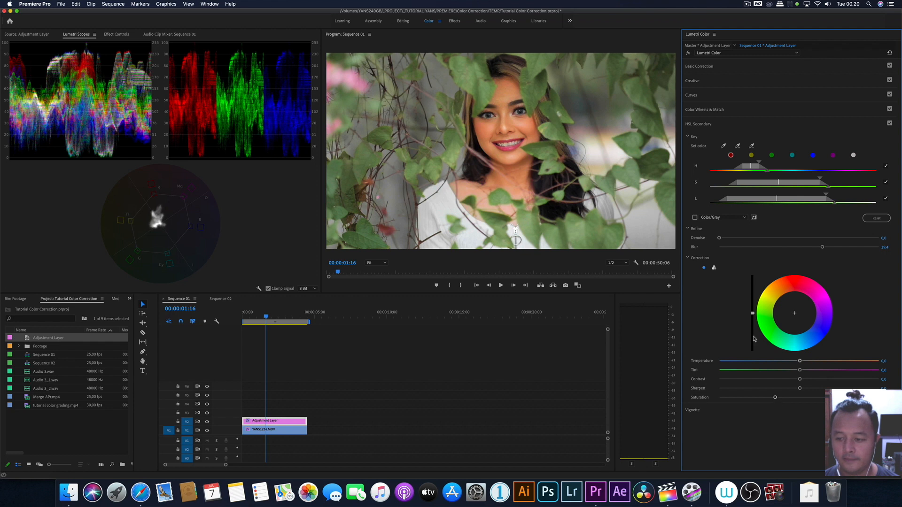
click(890, 124)
click(890, 123)
click(890, 123)
click(890, 123)
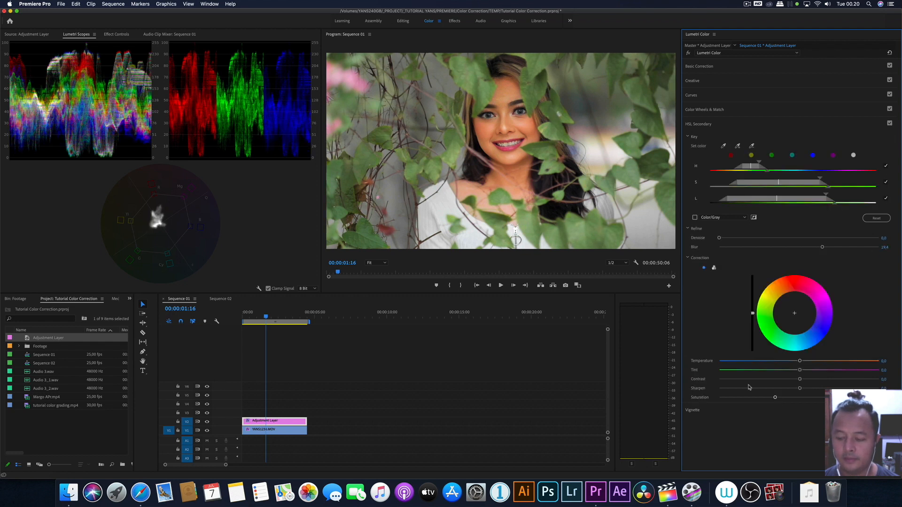
Lower the sharpening of the keyed leaves below zero and compare the result with HSL Secondary off and on.
drag(799, 388, 781, 393)
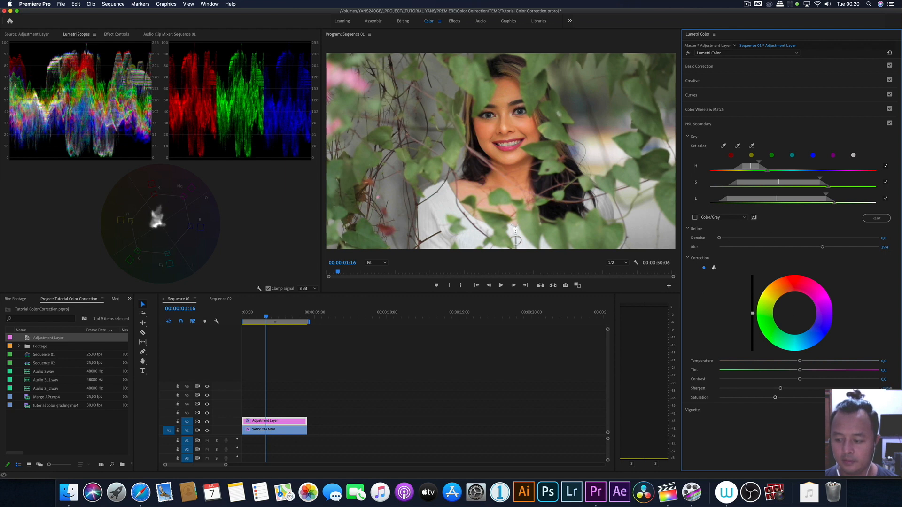
click(889, 123)
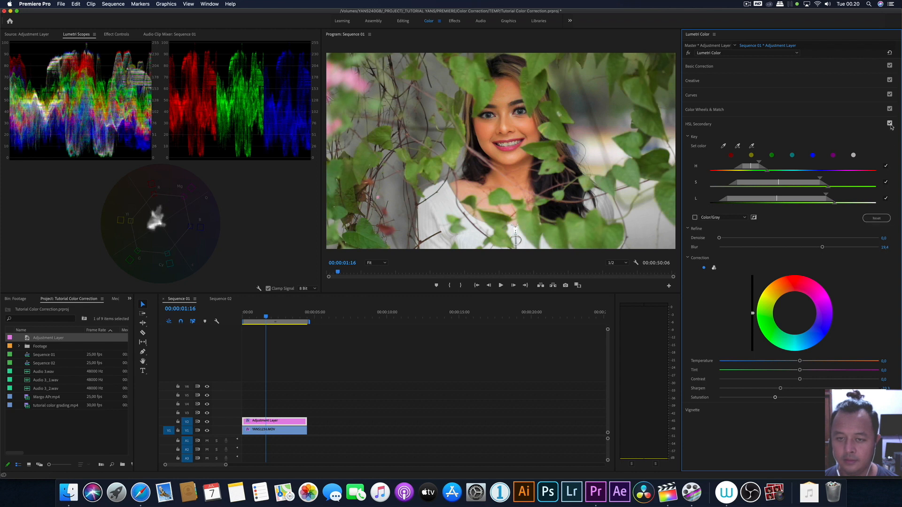
click(889, 124)
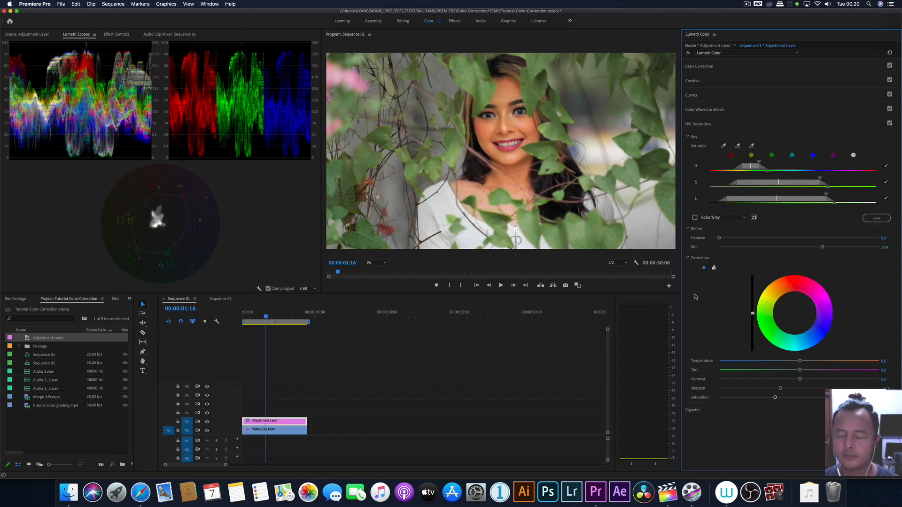
Add a third Lumetri Color effect to the adjustment layer.
click(723, 54)
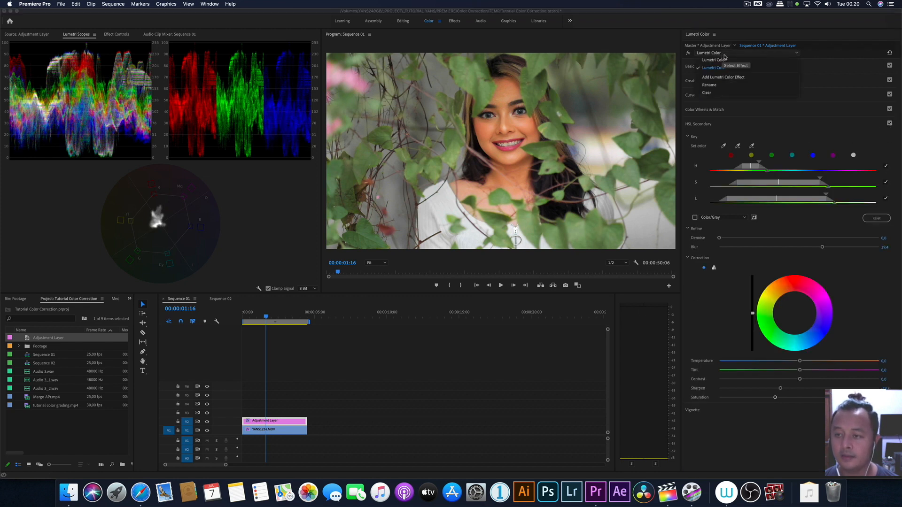
click(776, 78)
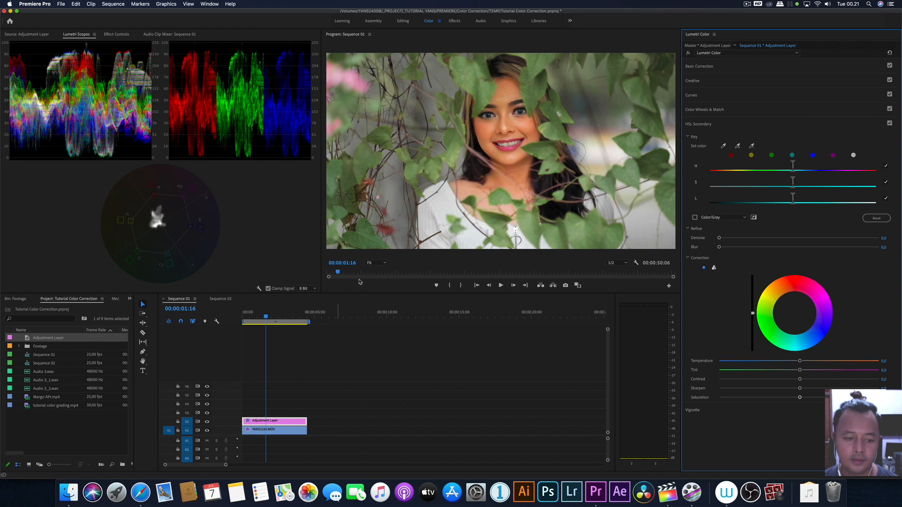
Try a dark vignette with an amount of about -1.9 in the third Lumetri Color effect and reset it to 0.
click(721, 414)
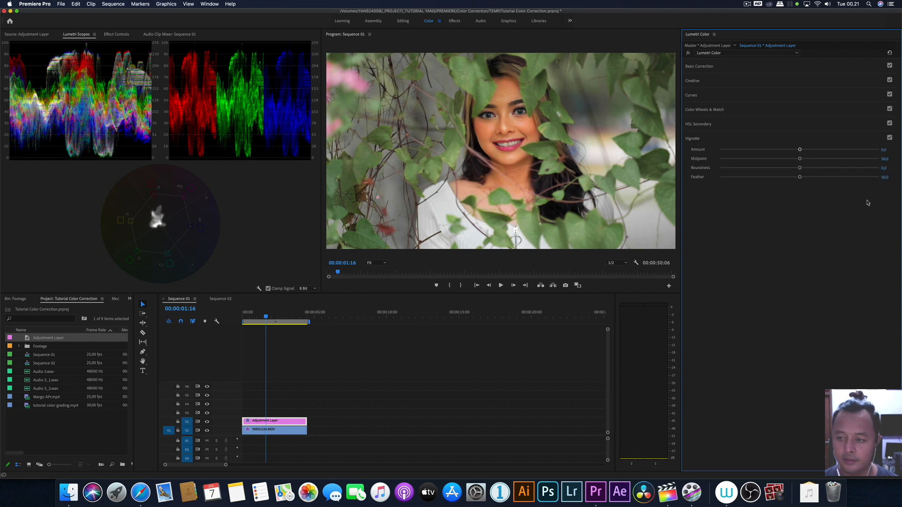
drag(799, 149, 749, 150)
double_click(750, 149)
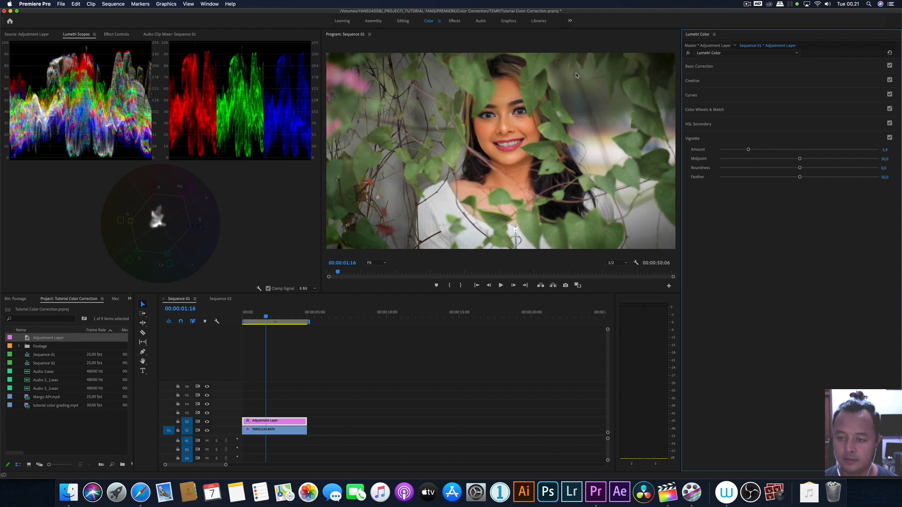
double_click(765, 150)
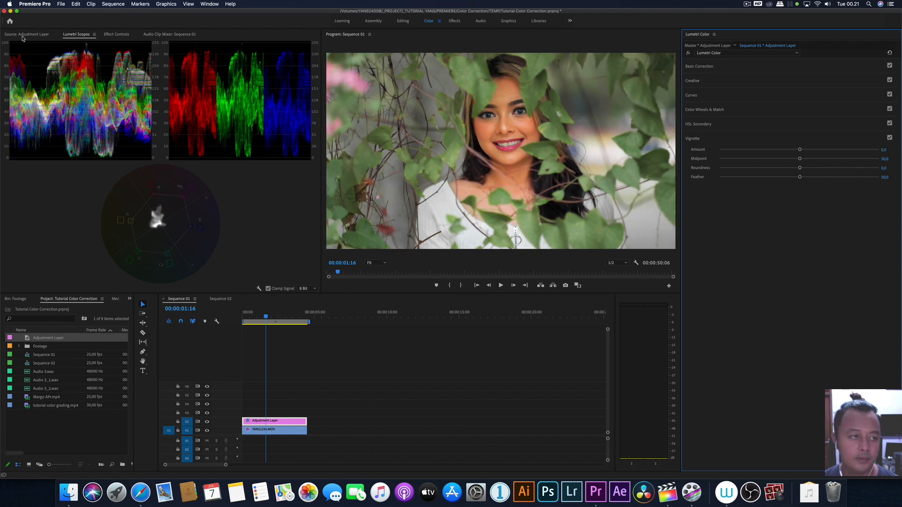
Display the adjustment layer's effect controls, and try a higher Basic Correction exposure before resetting it to 0.
click(106, 34)
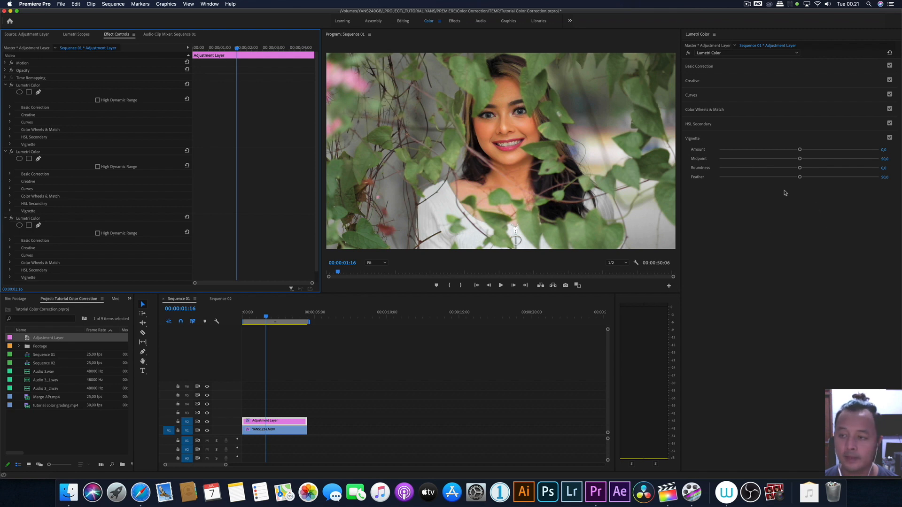
click(699, 66)
mouse_move(796, 147)
mouse_down()
mouse_move(741, 147)
mouse_move(813, 148)
mouse_up()
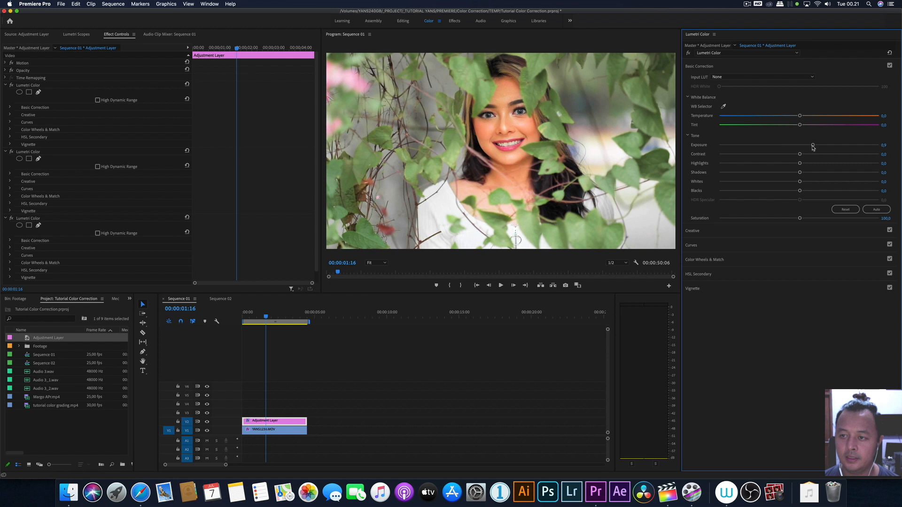
double_click(813, 145)
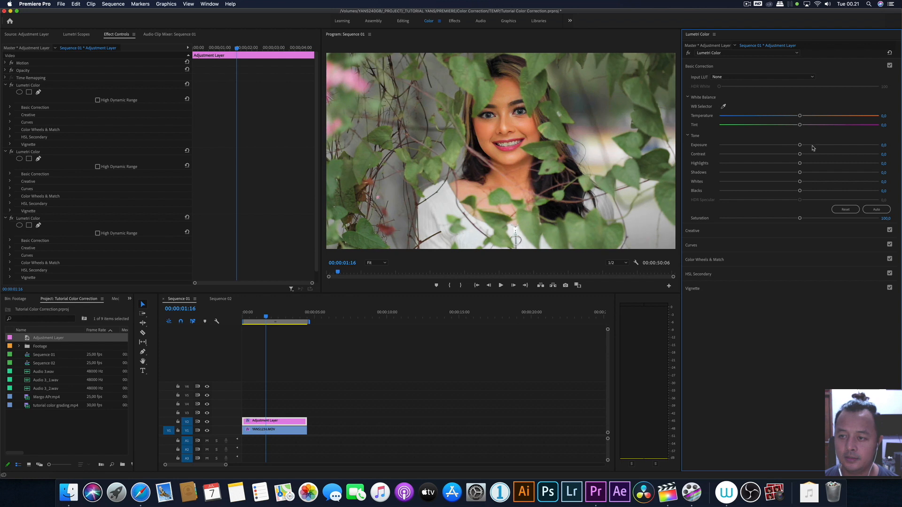
Add an elliptical mask to the third Lumetri Color effect, fit it around the woman's face with a wide feather, and increase its expansion.
click(19, 226)
drag(501, 200, 501, 232)
drag(500, 199, 508, 172)
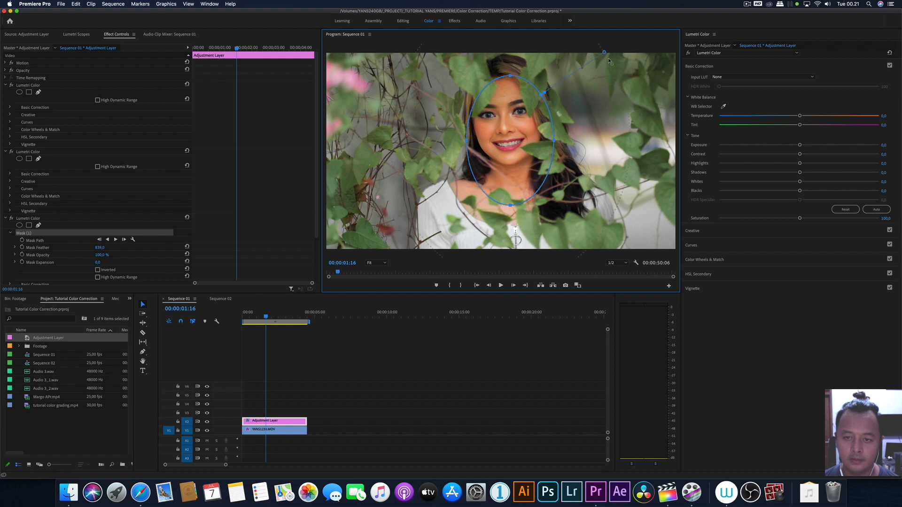
drag(554, 141, 529, 130)
drag(98, 262, 123, 262)
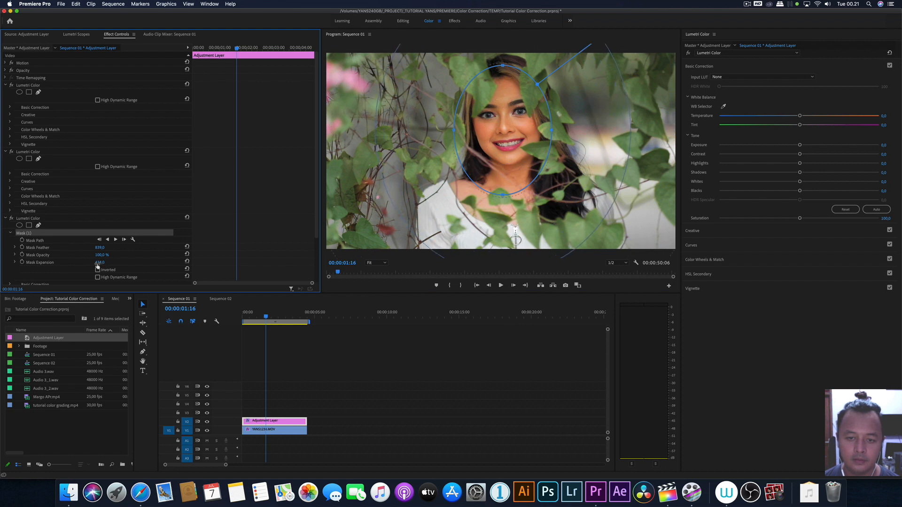
Invert the third Lumetri Color effect's face mask and set its Basic Correction exposure to -1.5.
drag(800, 146, 783, 149)
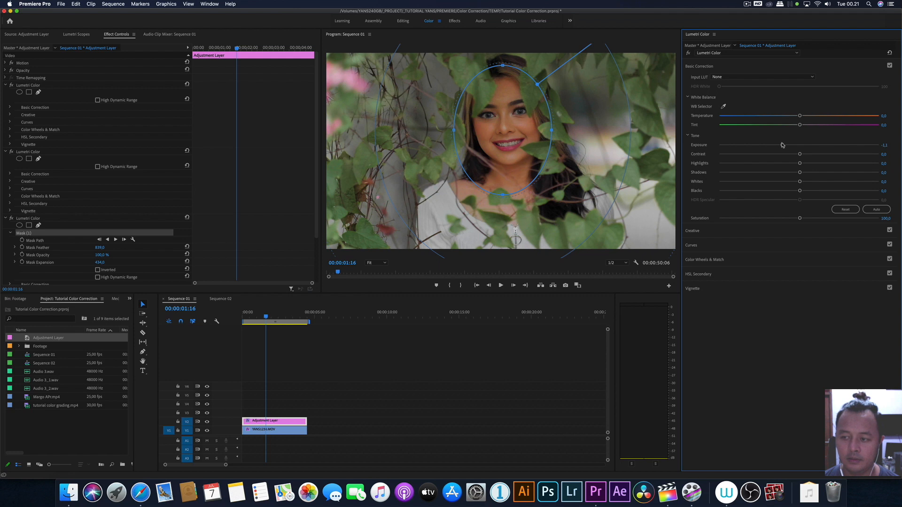
double_click(782, 145)
click(97, 270)
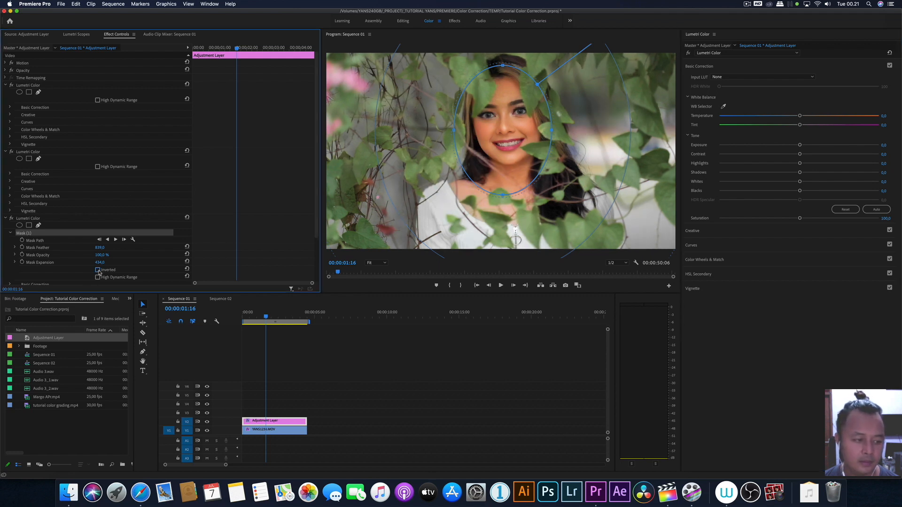
drag(799, 145, 776, 154)
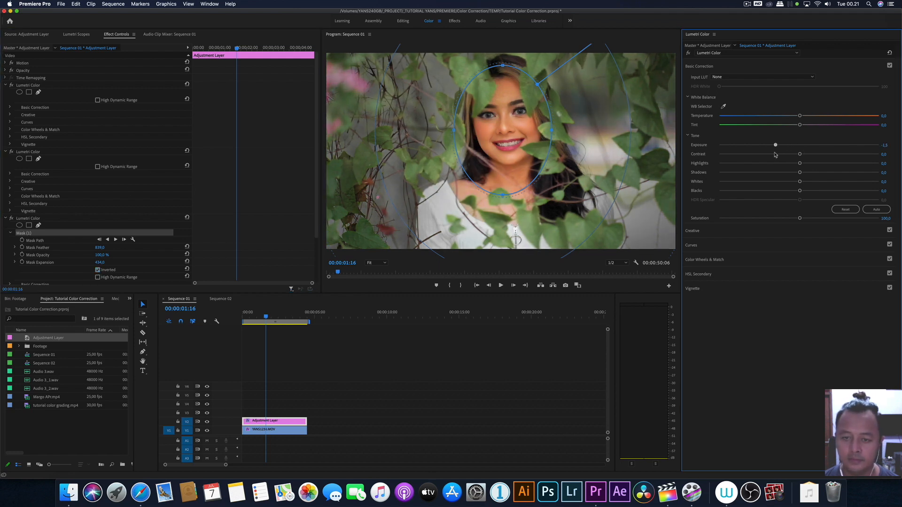
Enlarge the inverted mask around the woman's face and neck, and compare the image with the third Lumetri Color effect off and on.
mouse_move(549, 130)
mouse_down()
mouse_move(565, 130)
mouse_move(535, 136)
mouse_up()
drag(507, 189, 506, 221)
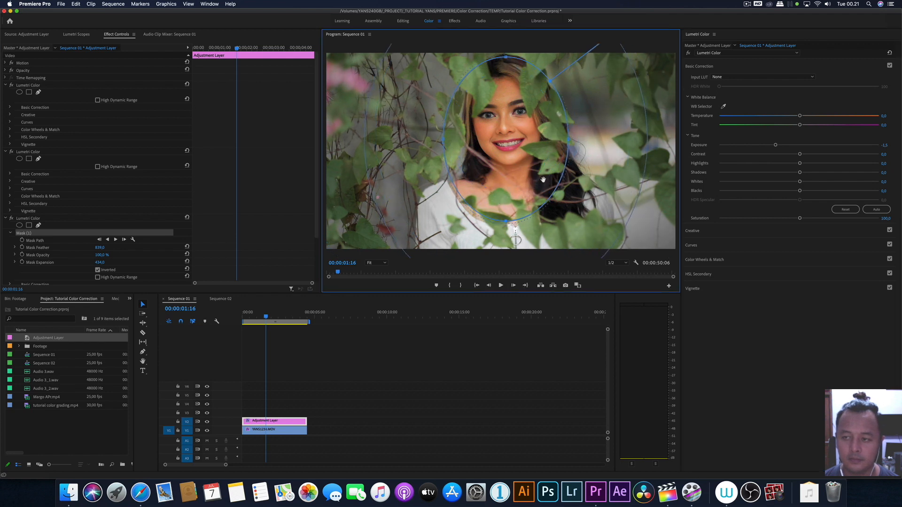
click(700, 65)
click(11, 218)
click(11, 218)
click(776, 181)
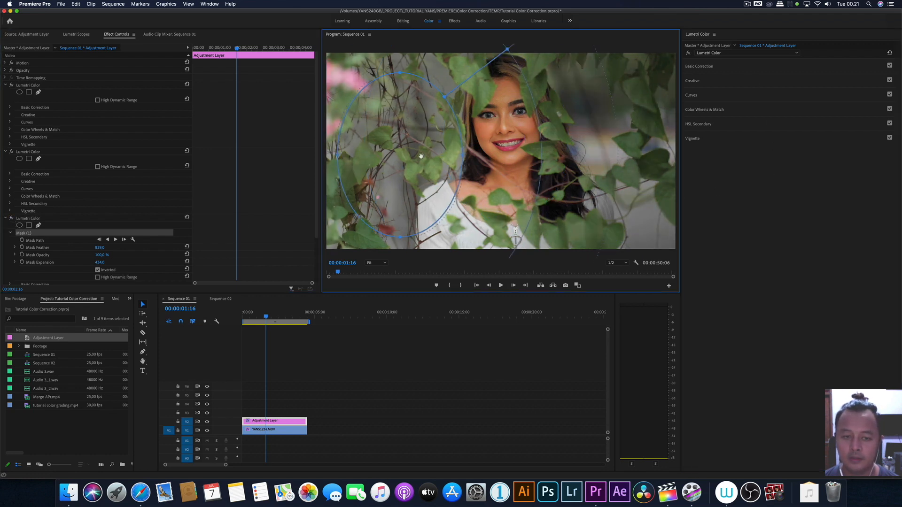
Try the inverted mask over other parts of the frame, reduce its expansion to 415, and return it to the woman.
drag(527, 140, 471, 209)
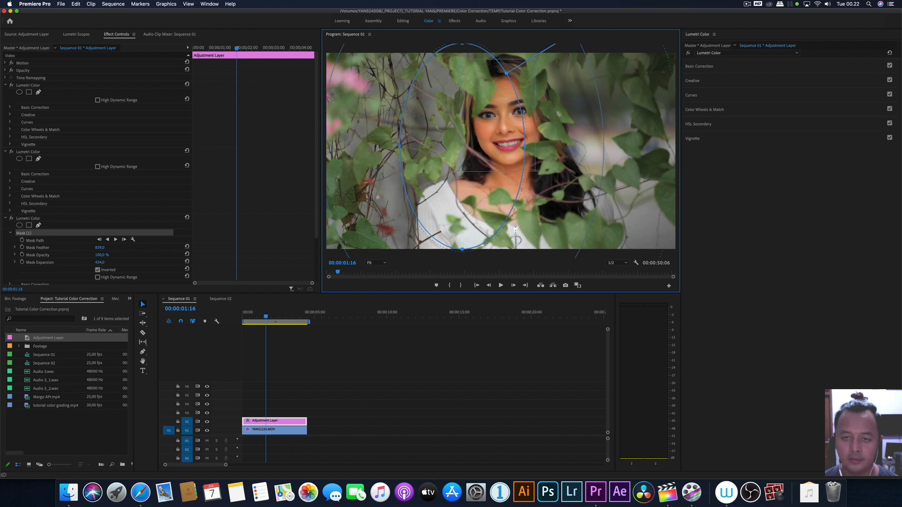
drag(482, 126, 433, 192)
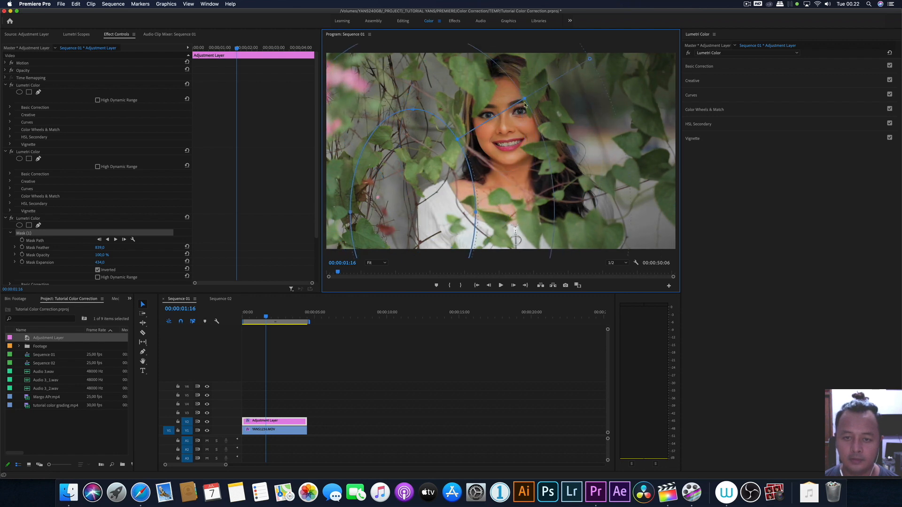
drag(527, 102, 517, 94)
drag(446, 138, 416, 2)
mouse_move(391, 81)
mouse_down()
mouse_move(385, 42)
mouse_move(394, 70)
mouse_up()
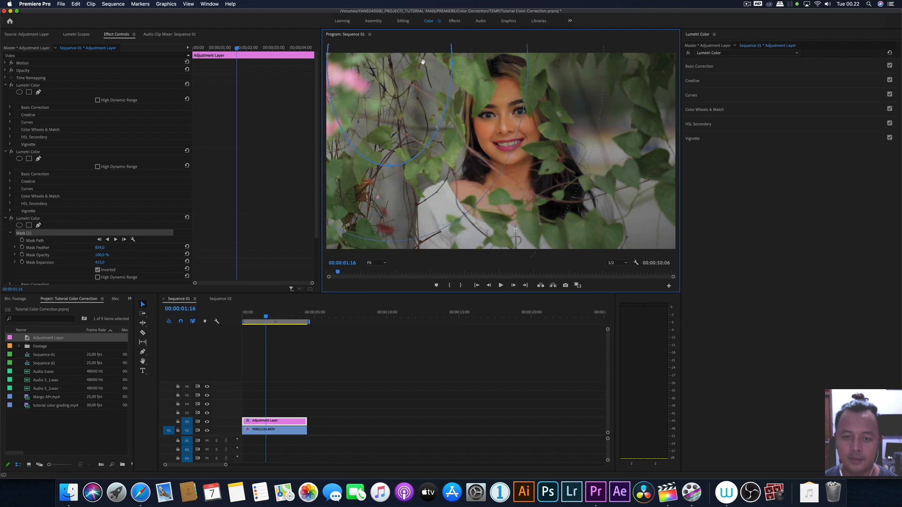
drag(413, 111, 536, 147)
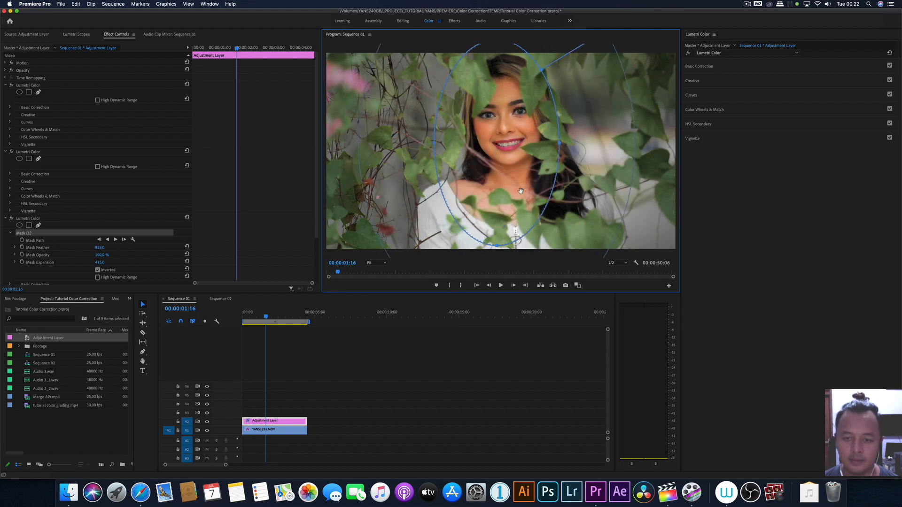
Reshape and reposition the elliptical mask to enclose the woman's face, hair and upper chest.
drag(500, 56, 504, 85)
drag(565, 134, 501, 153)
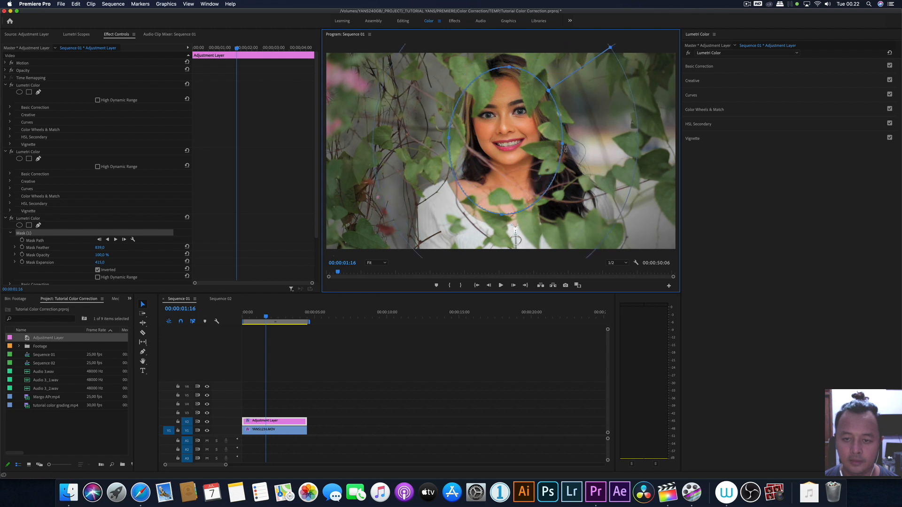
drag(537, 150, 537, 137)
Set the third Lumetri Color effect's exposure to -0.9 and compare the image with the effect off and on.
click(705, 66)
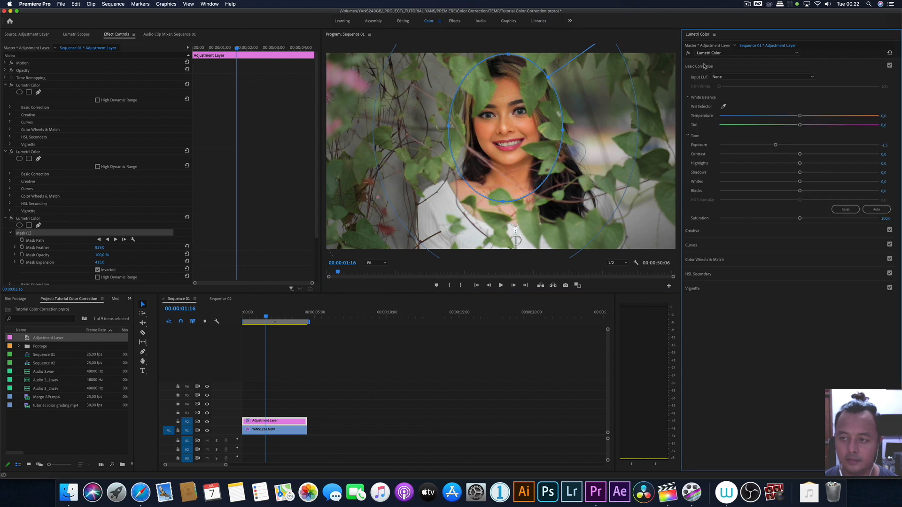
mouse_move(766, 145)
mouse_down()
mouse_move(789, 146)
mouse_move(783, 151)
mouse_up()
click(688, 53)
click(688, 52)
click(688, 53)
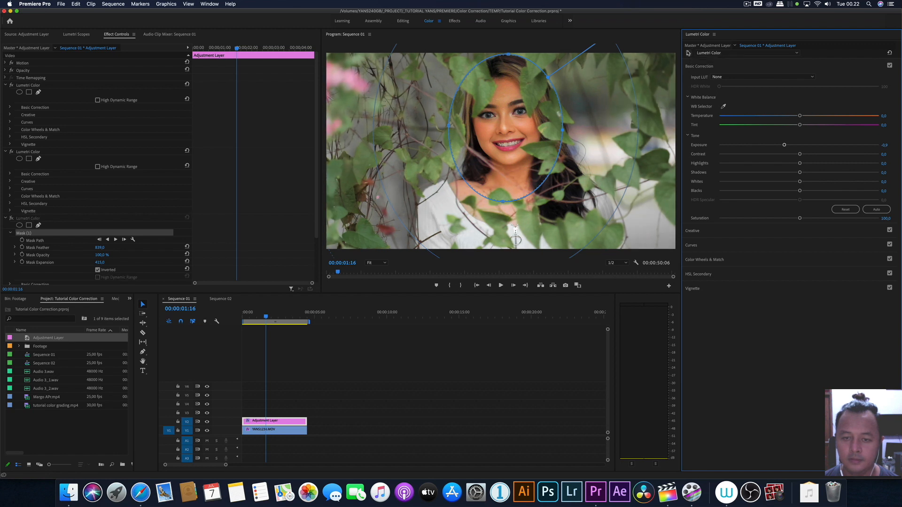
click(689, 53)
Deselect the mask and collapse the settings of all three Lumetri Color effects on the adjustment layer.
click(288, 182)
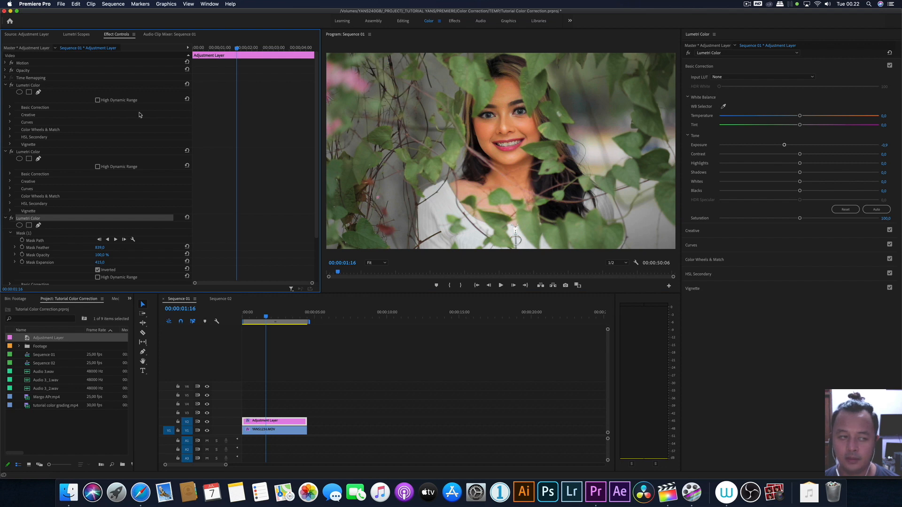
click(6, 85)
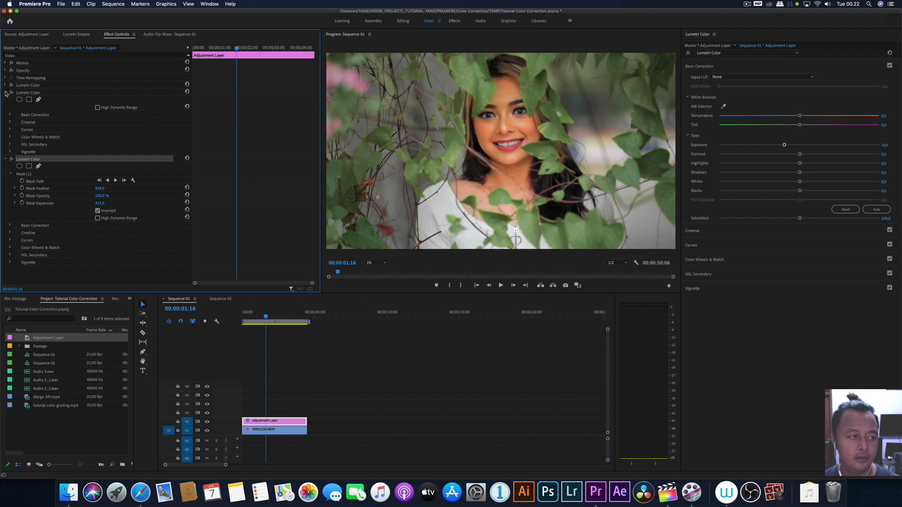
click(5, 92)
click(5, 99)
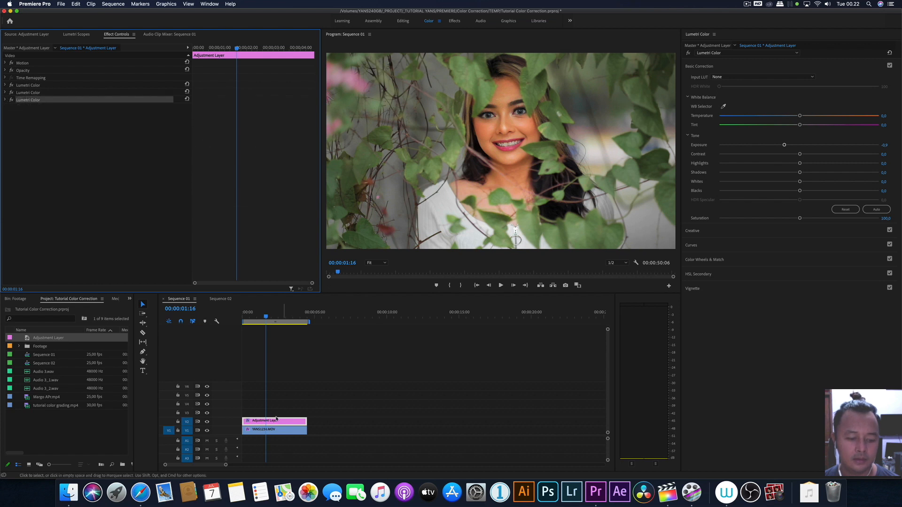
Turn off all three Lumetri Color effects on the adjustment layer to view the image without them.
click(11, 100)
click(11, 93)
click(11, 85)
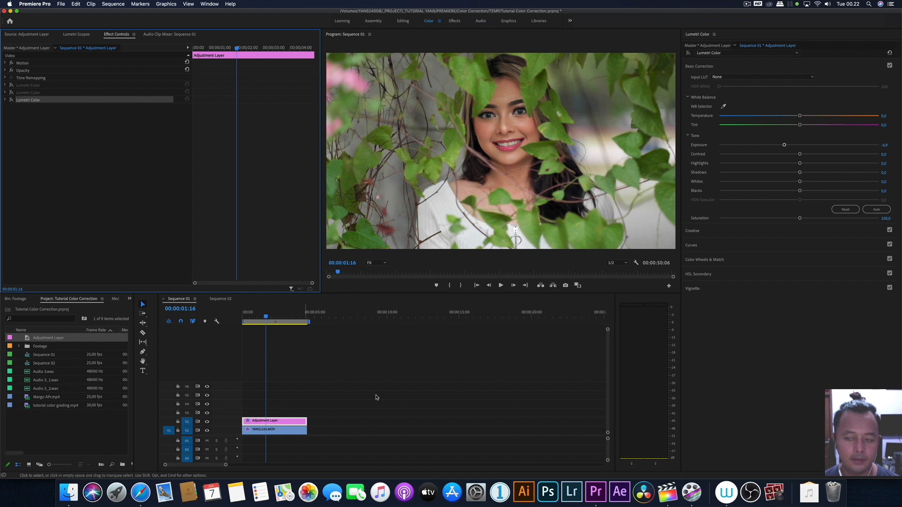
Select the footage clip under the adjustment layer and compare the image with its Lumetri Color effect off and on.
click(287, 430)
click(6, 85)
click(11, 85)
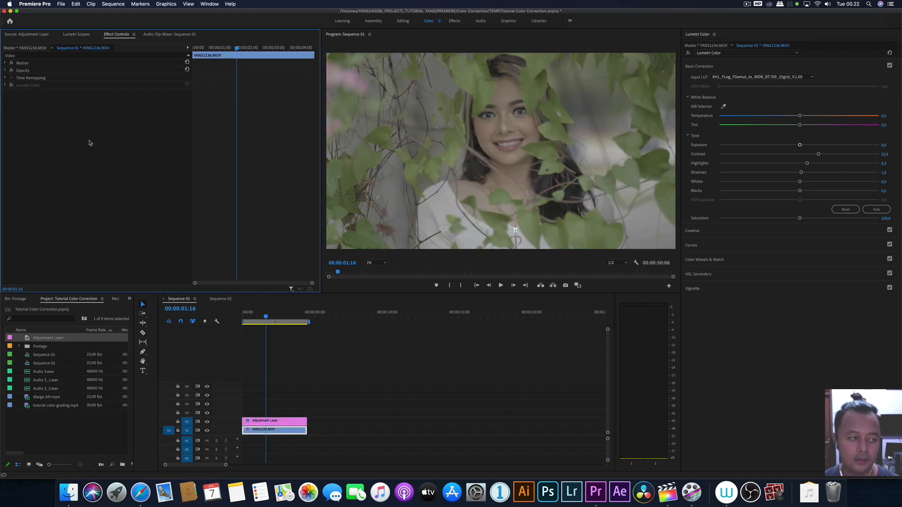
click(12, 85)
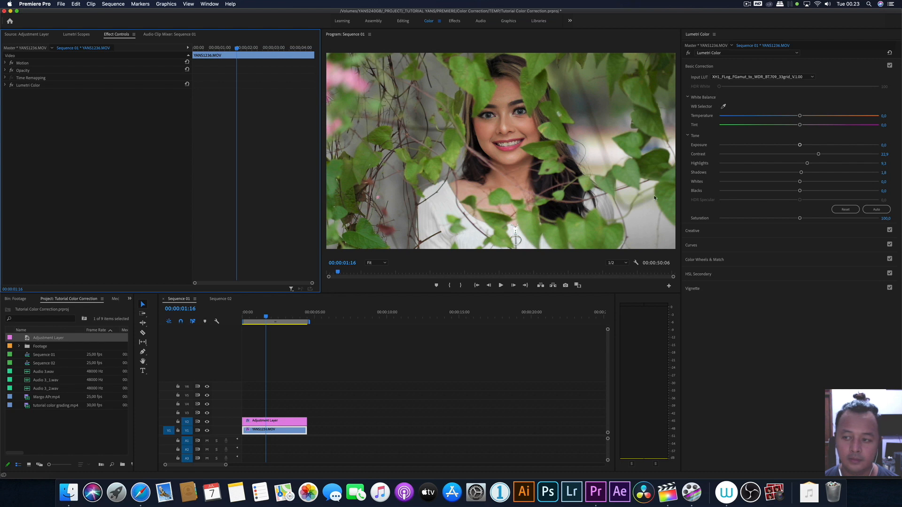
Select the adjustment layer and compare the skin tones with only its first Lumetri Color effect switched on and off.
click(273, 421)
click(19, 120)
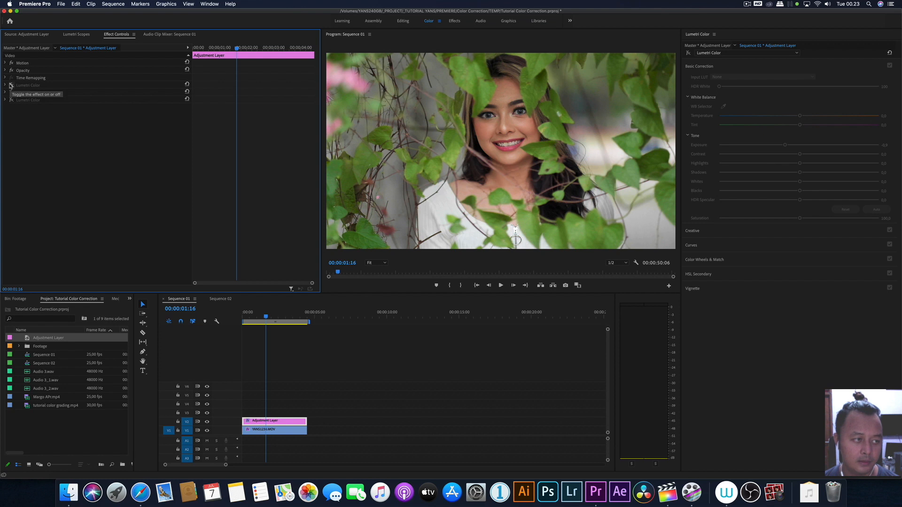
click(11, 85)
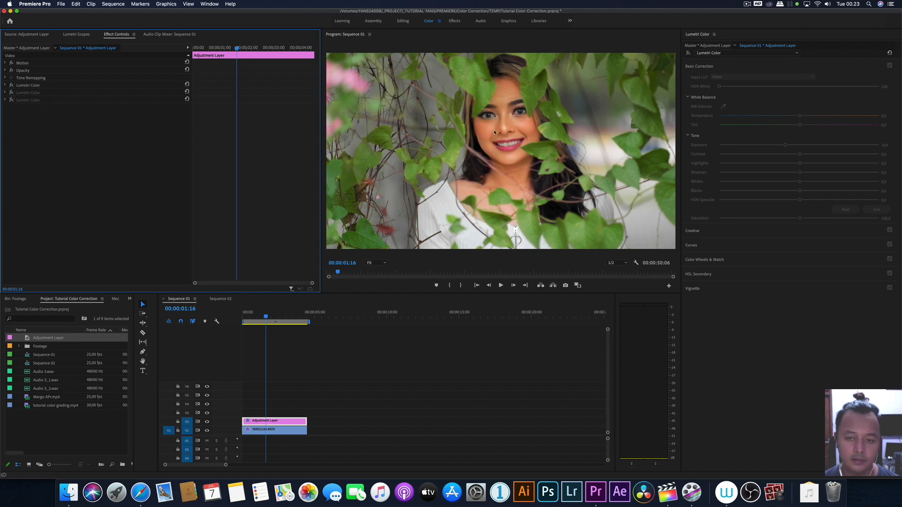
click(11, 85)
click(11, 85)
click(10, 85)
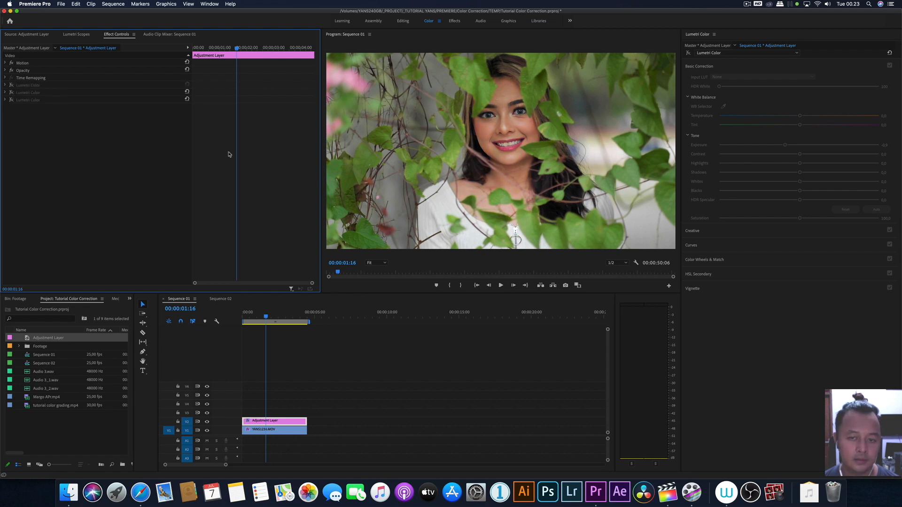
Turn the adjustment layer's three Lumetri Color effects back on one by one, comparing the image with and without the third.
click(11, 86)
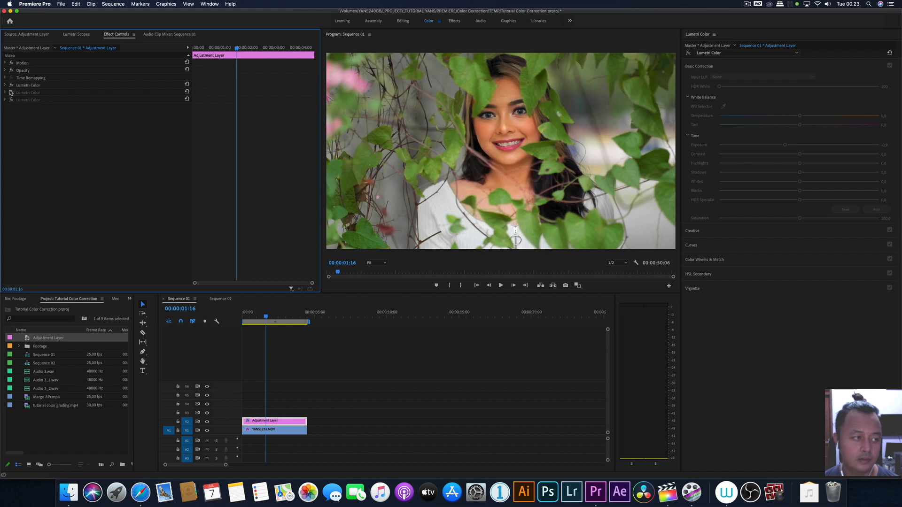
click(11, 93)
click(11, 100)
click(11, 100)
click(11, 100)
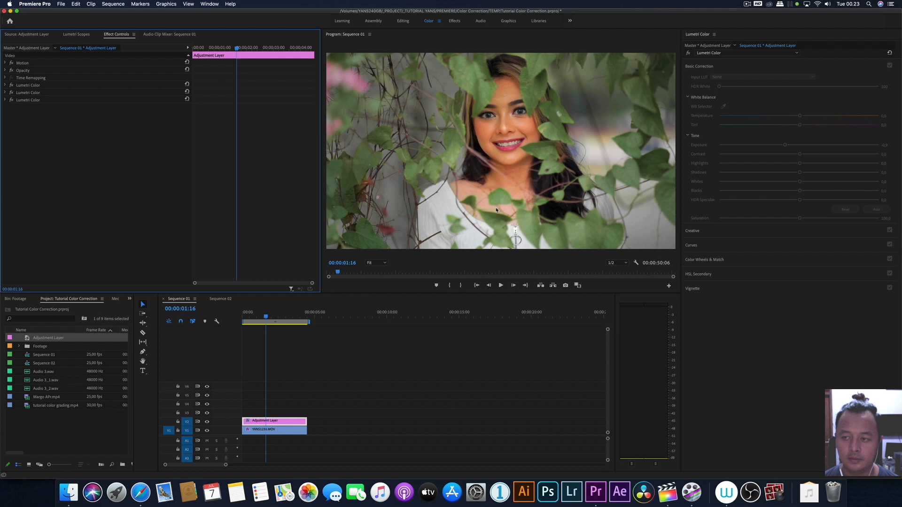
Add a fourth Lumetri Color effect to the adjustment layer.
click(726, 68)
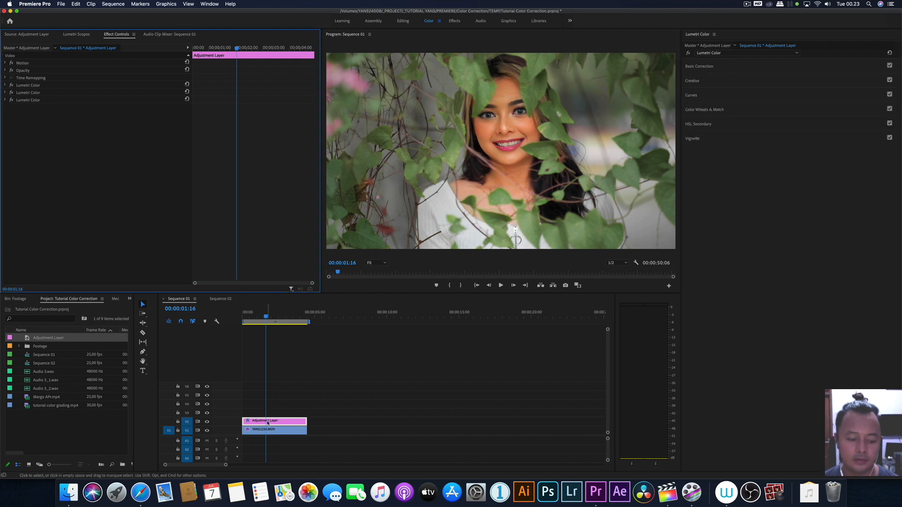
click(736, 53)
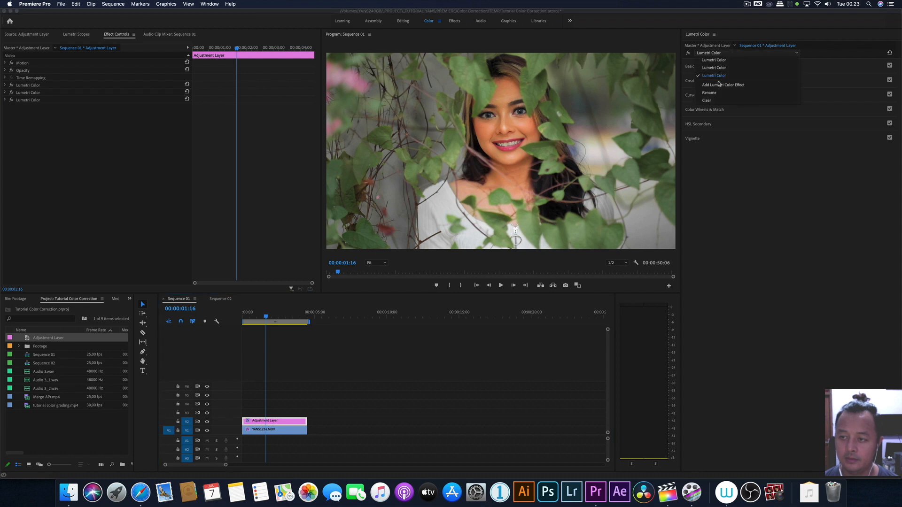
click(719, 85)
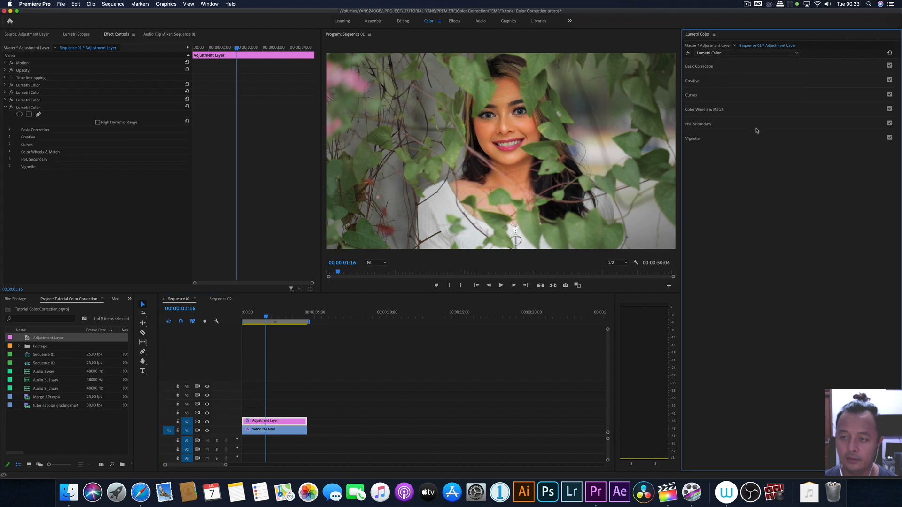
Shift the fourth effect's highlights toward yellow-orange and shadows slightly toward cyan-blue with the color wheels, and fine-tune the midtones against the Lumetri Scopes.
click(724, 109)
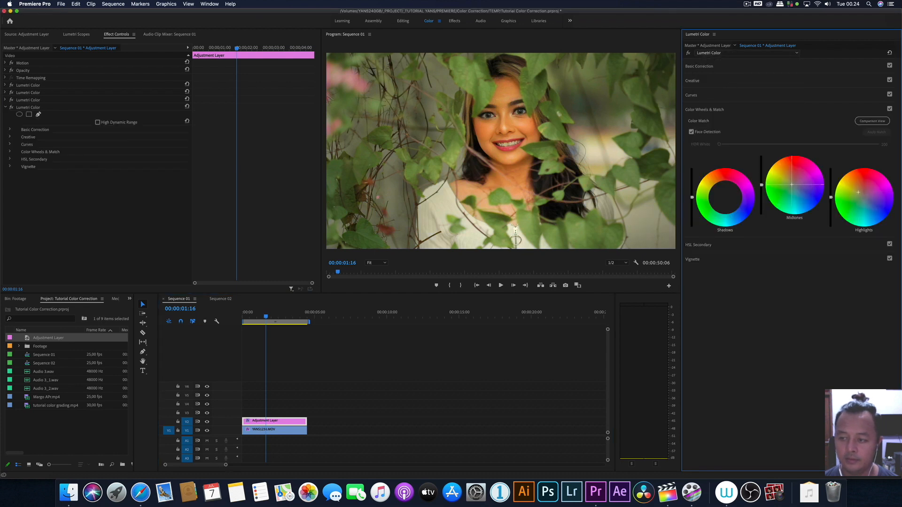
drag(796, 187, 795, 183)
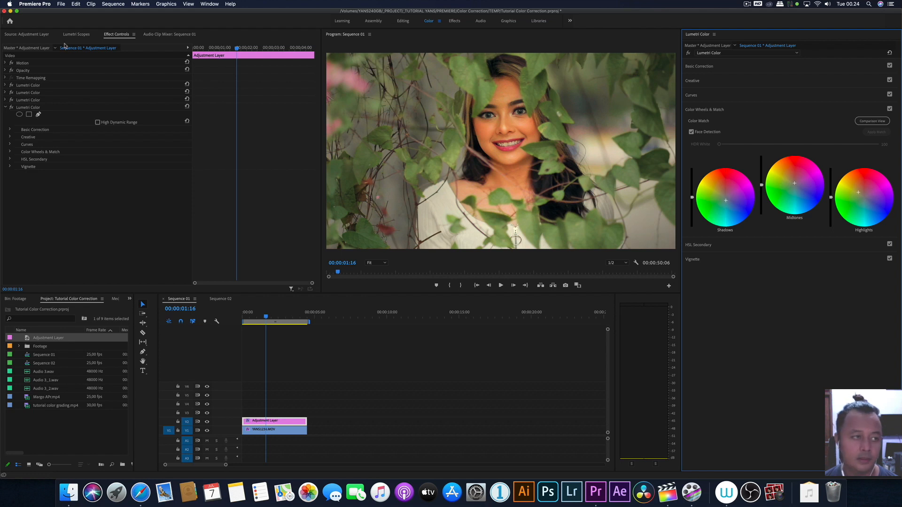
click(76, 35)
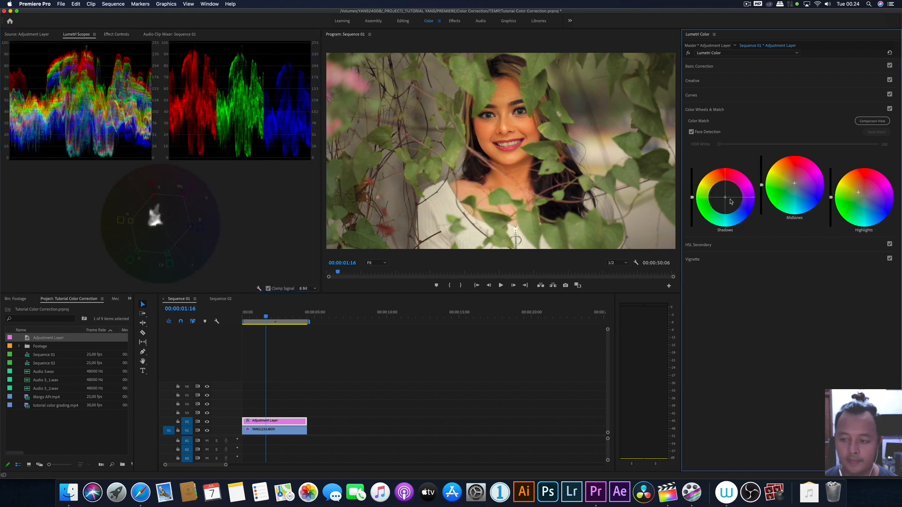
drag(725, 197, 726, 200)
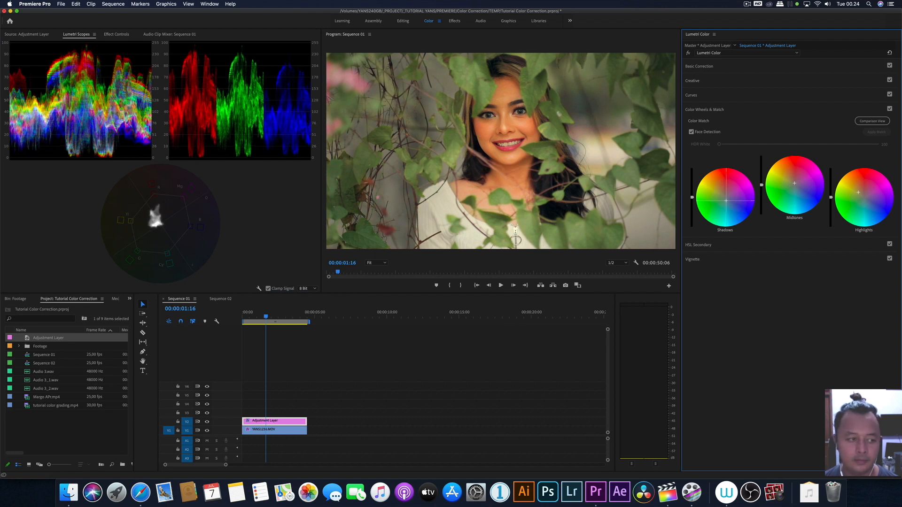
drag(795, 184, 794, 184)
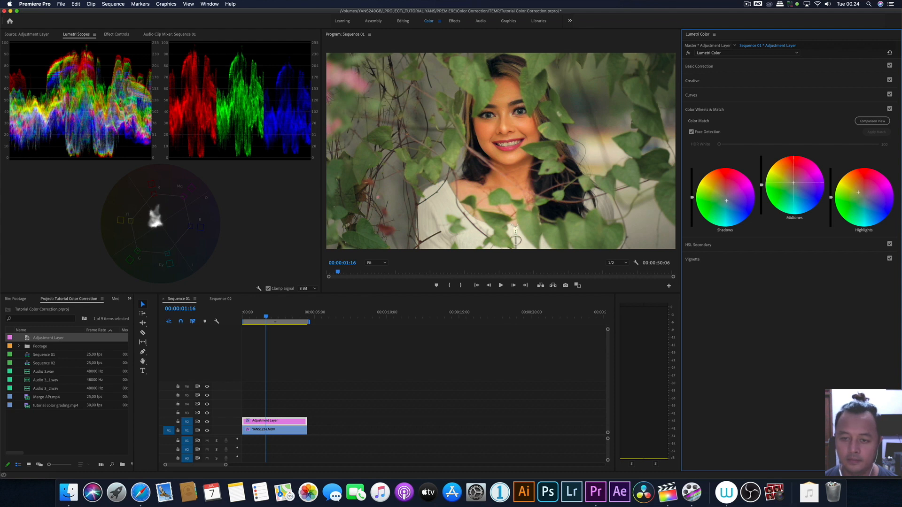
drag(861, 195, 855, 189)
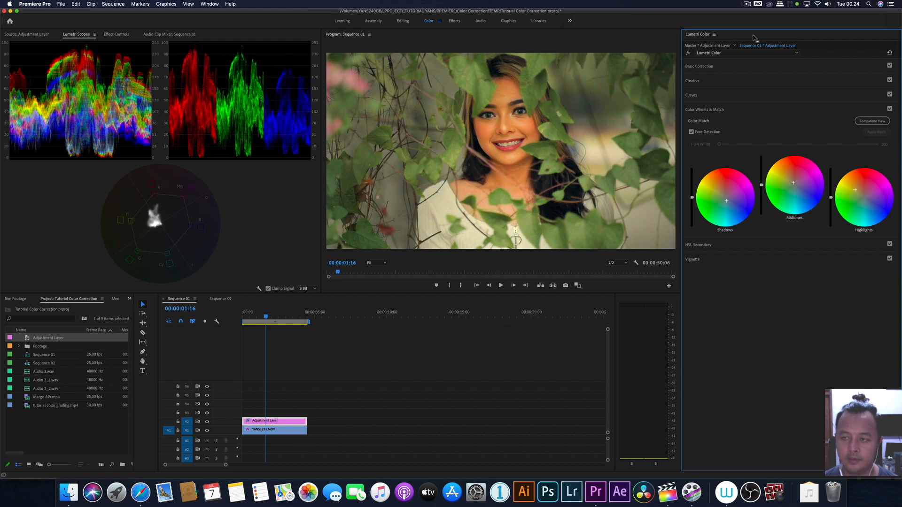
Play the sequence from the start while switching the adjustment layer's fourth Lumetri Color effect off and on to compare the grade.
click(711, 45)
click(754, 45)
click(243, 357)
drag(257, 319, 193, 322)
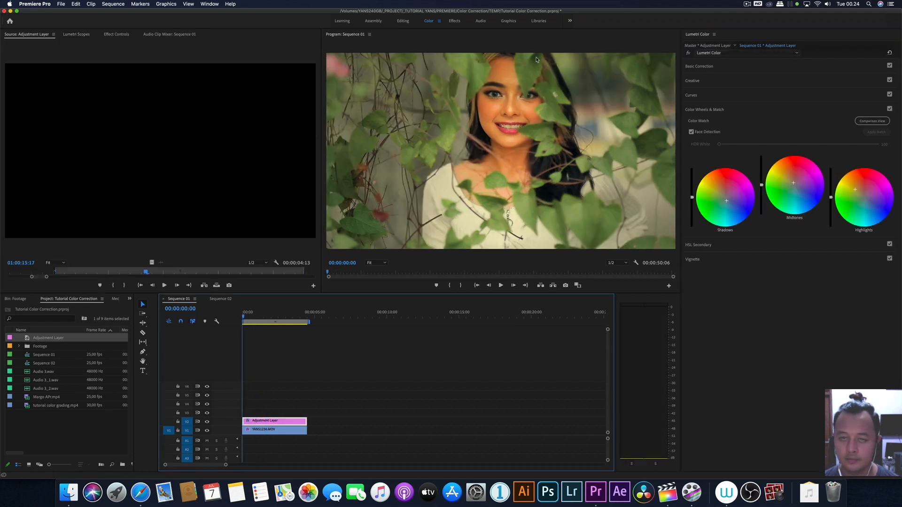
click(116, 35)
key(space)
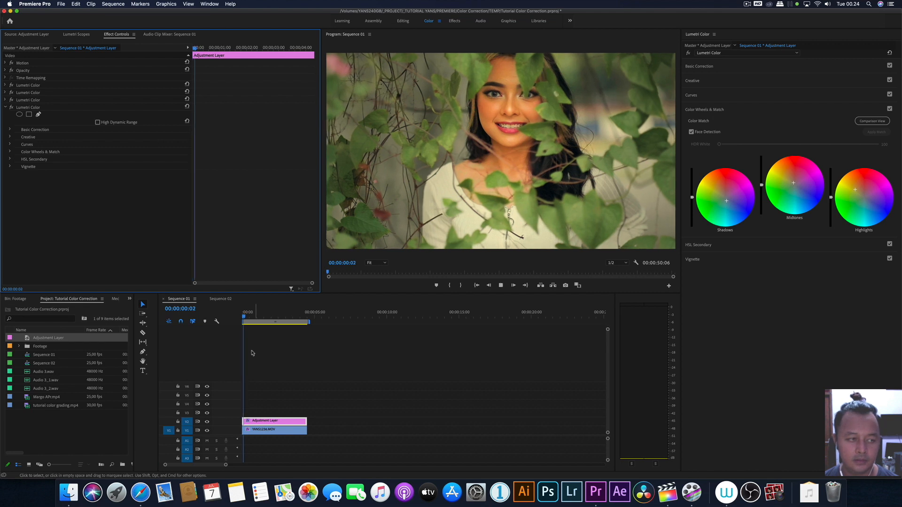
click(12, 108)
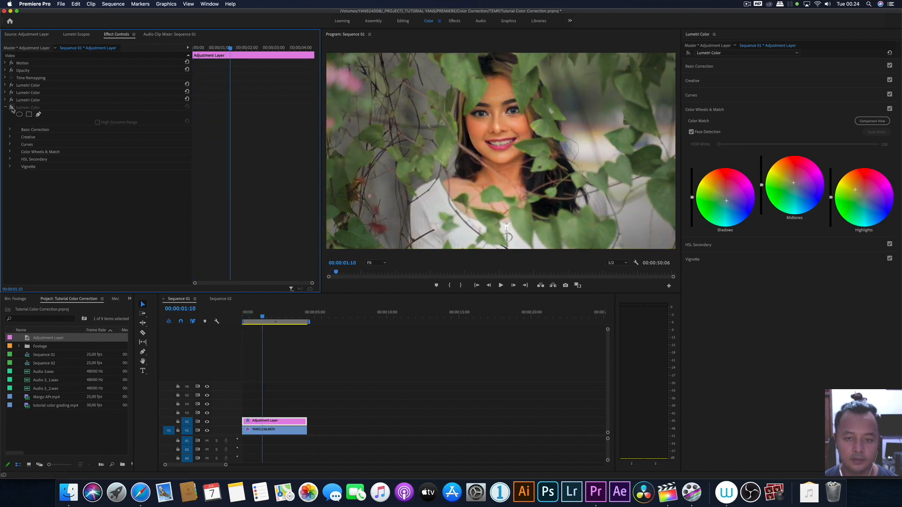
click(12, 108)
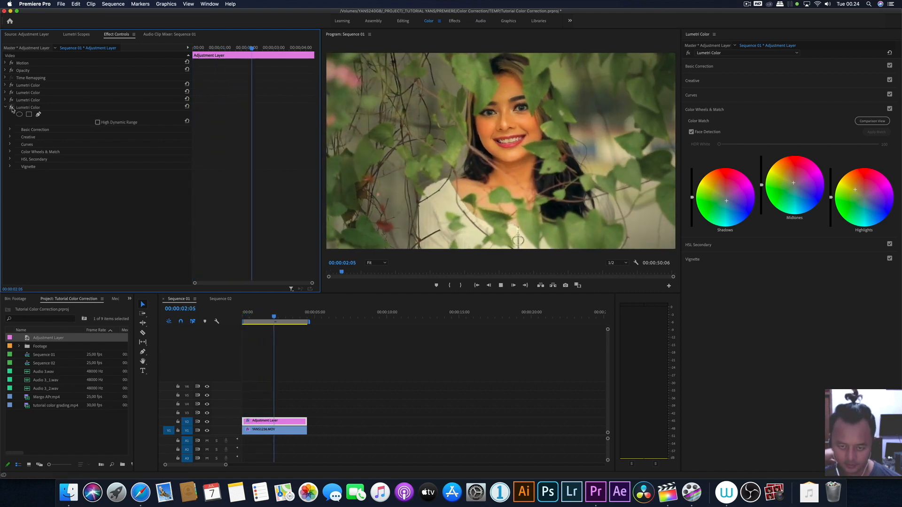
key(space)
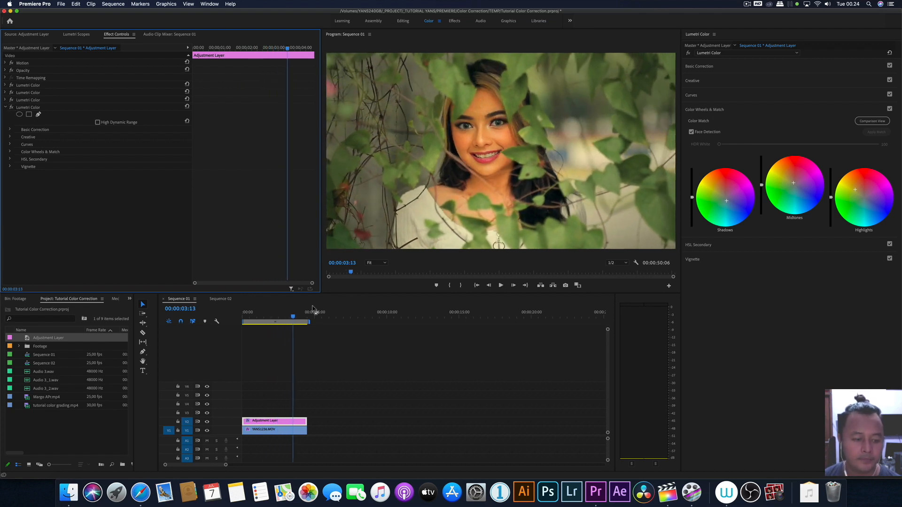
Return to the sequence start, compare the opening frame with and without the fourth Lumetri Color effect, and play the shot again.
click(270, 314)
key(Home)
click(12, 108)
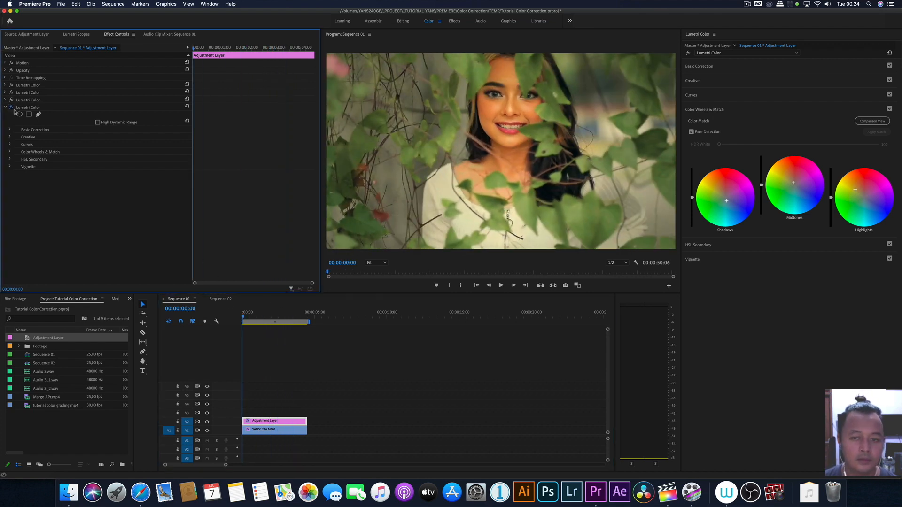
click(13, 109)
key(space)
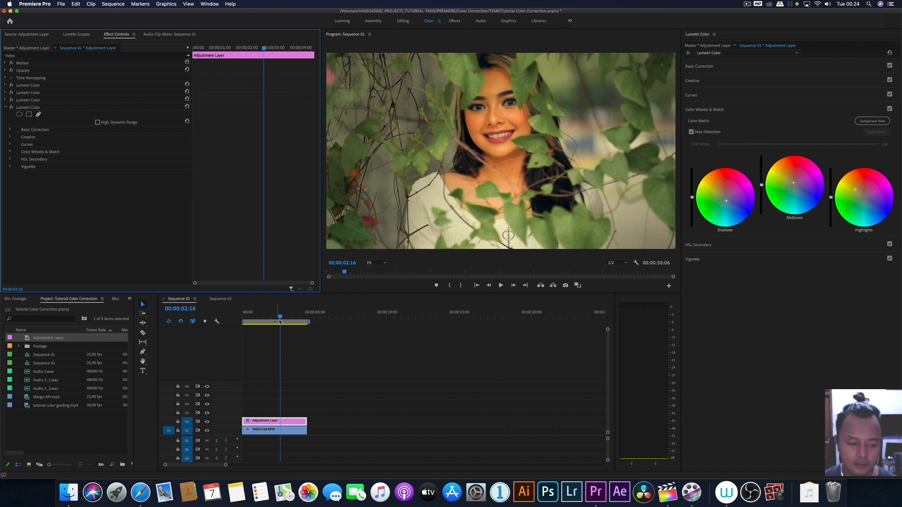
Scrub back and forth through the graded clip to examine the skin, leaves and background at different frames.
click(261, 317)
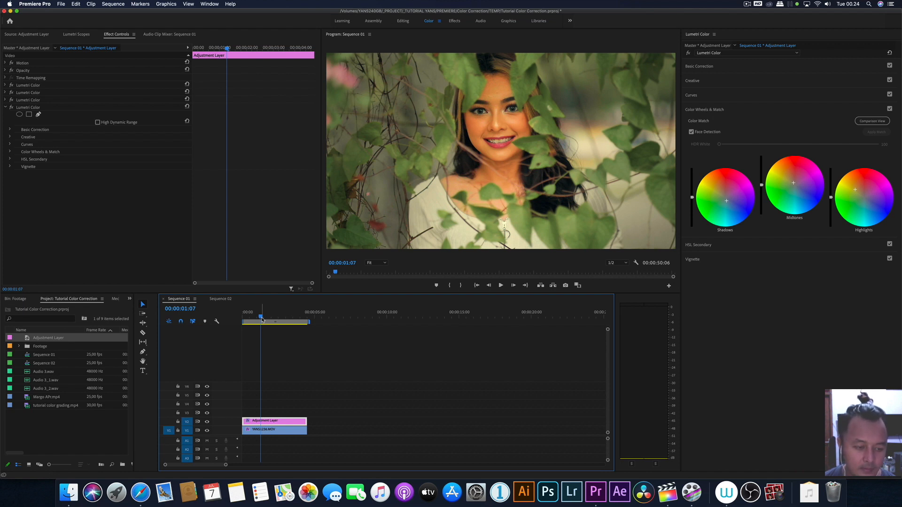
drag(263, 320, 254, 320)
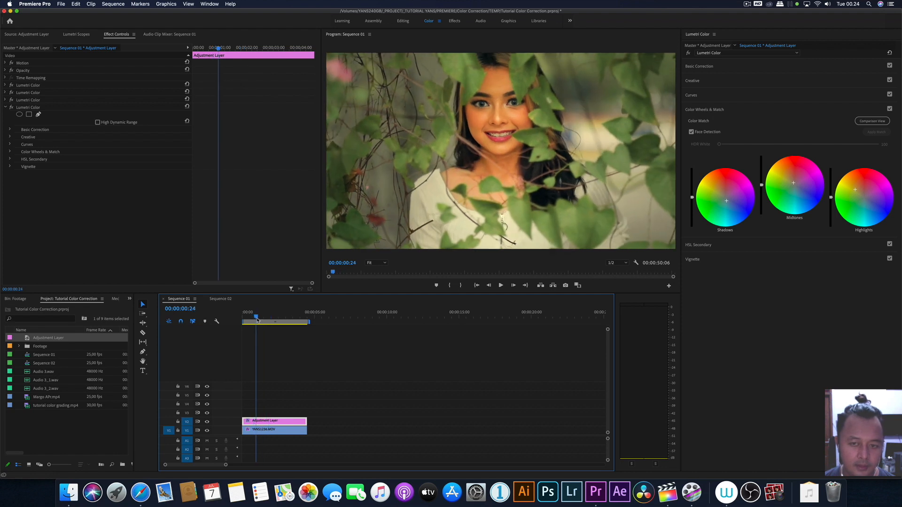
click(263, 314)
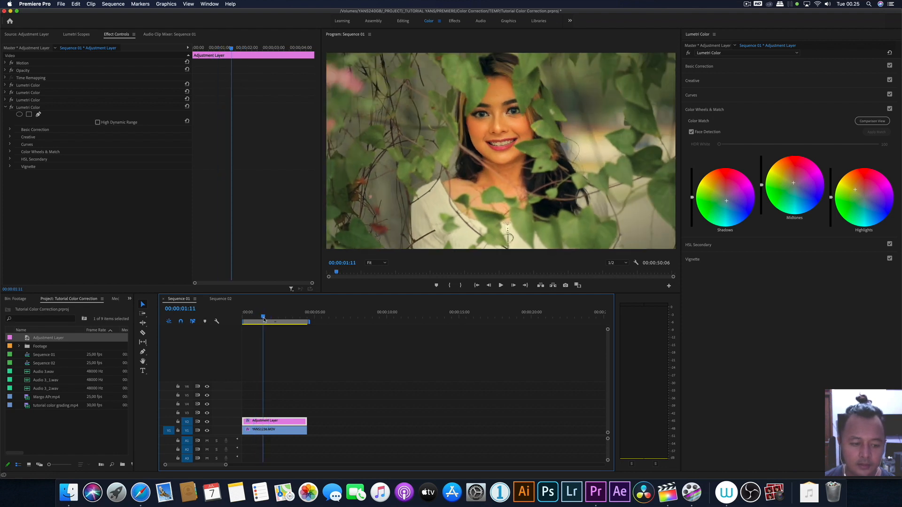
click(272, 318)
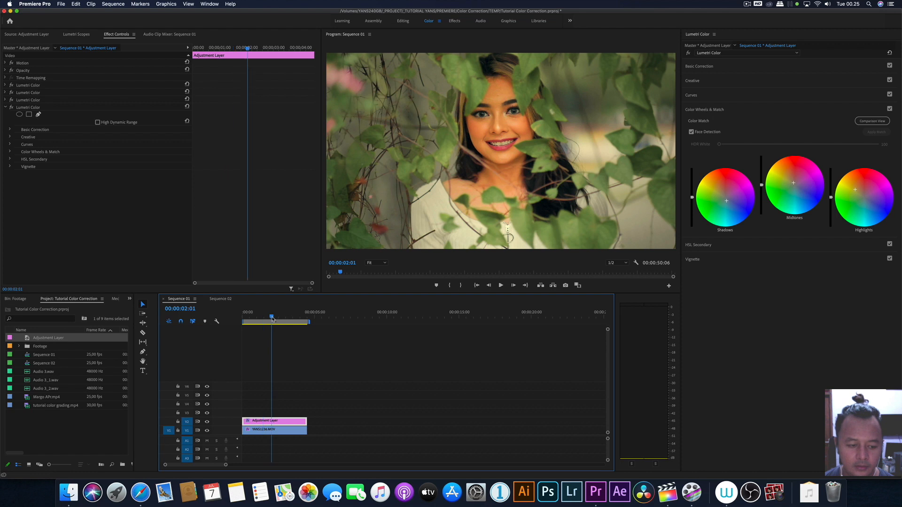
drag(272, 319, 272, 318)
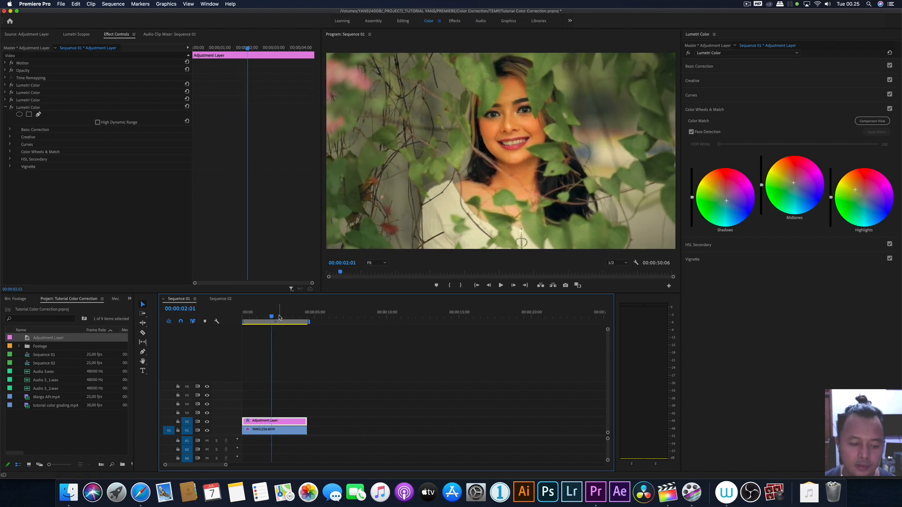
click(280, 318)
click(288, 317)
click(271, 317)
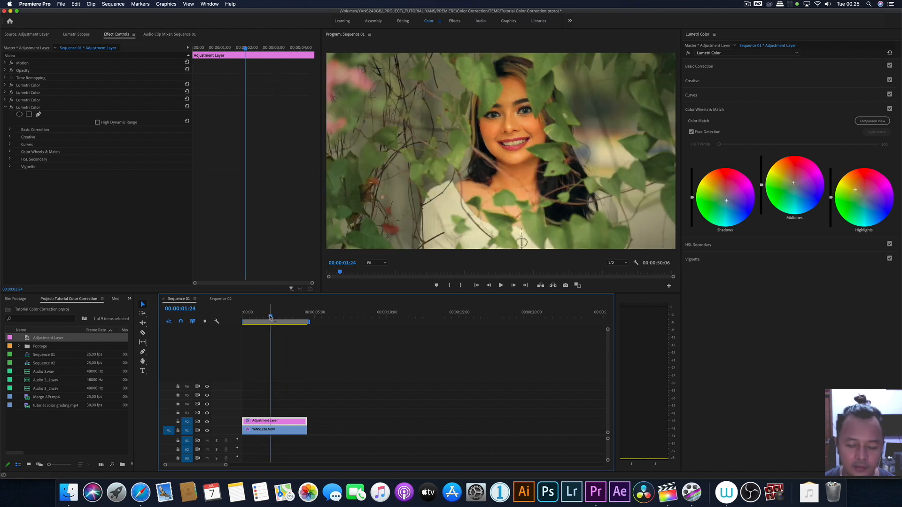
drag(270, 317, 249, 317)
Collapse the adjustment layer's fourth Lumetri Color effect and switch off all four Lumetri Color effects to view the ungraded image.
click(5, 107)
click(11, 100)
click(12, 93)
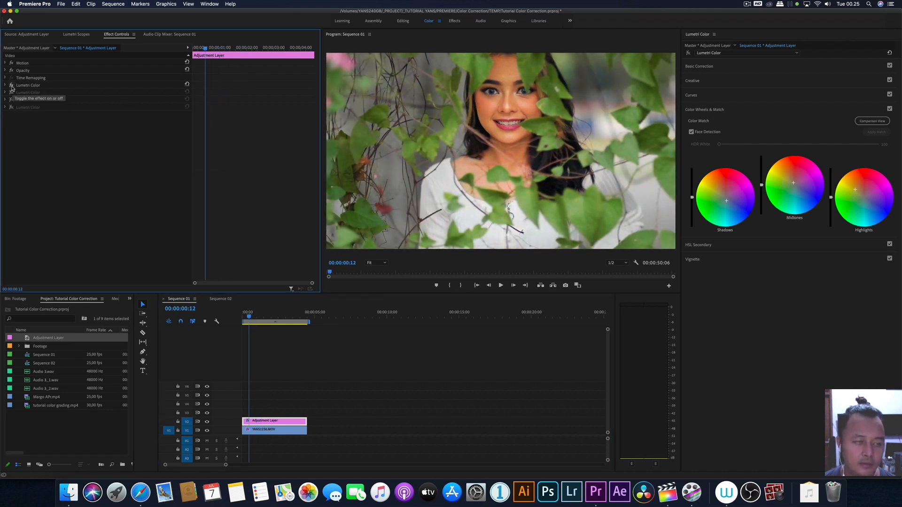
click(12, 85)
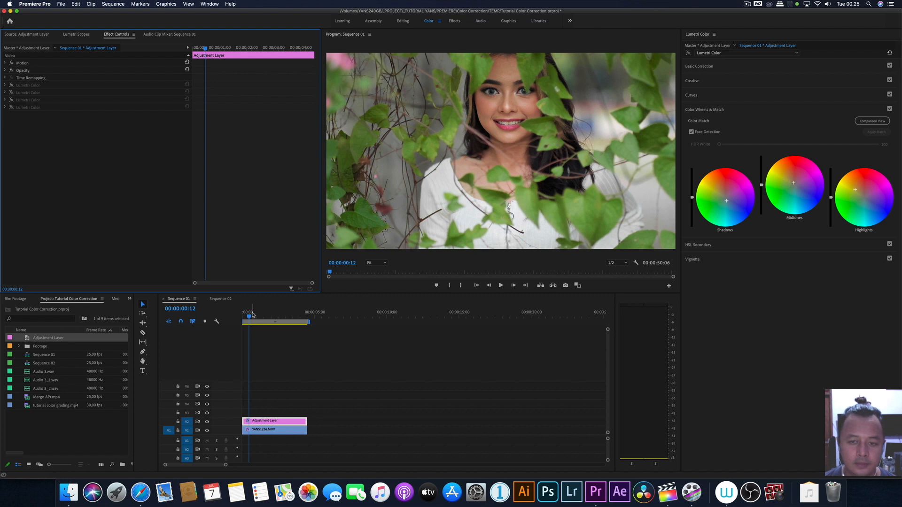